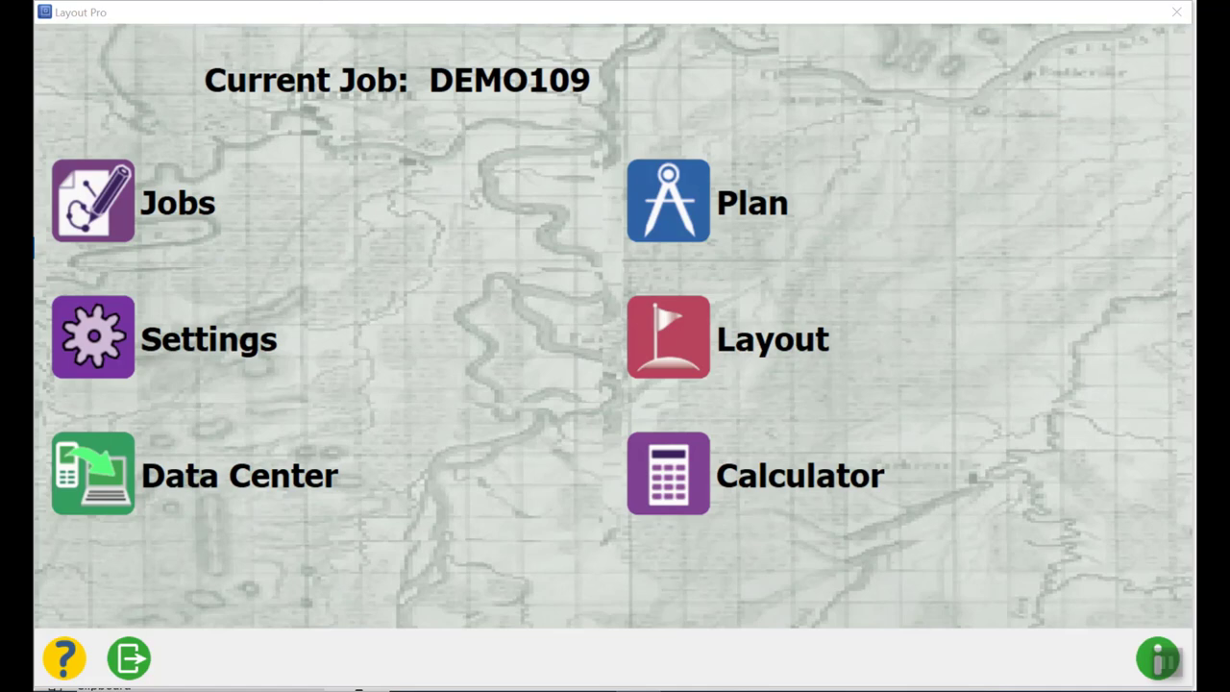
Step: Import the Demo107.dxf drawing from the Layout Jobs folder into the current job
{"action": "left_click", "coordinate": [711, 202]}
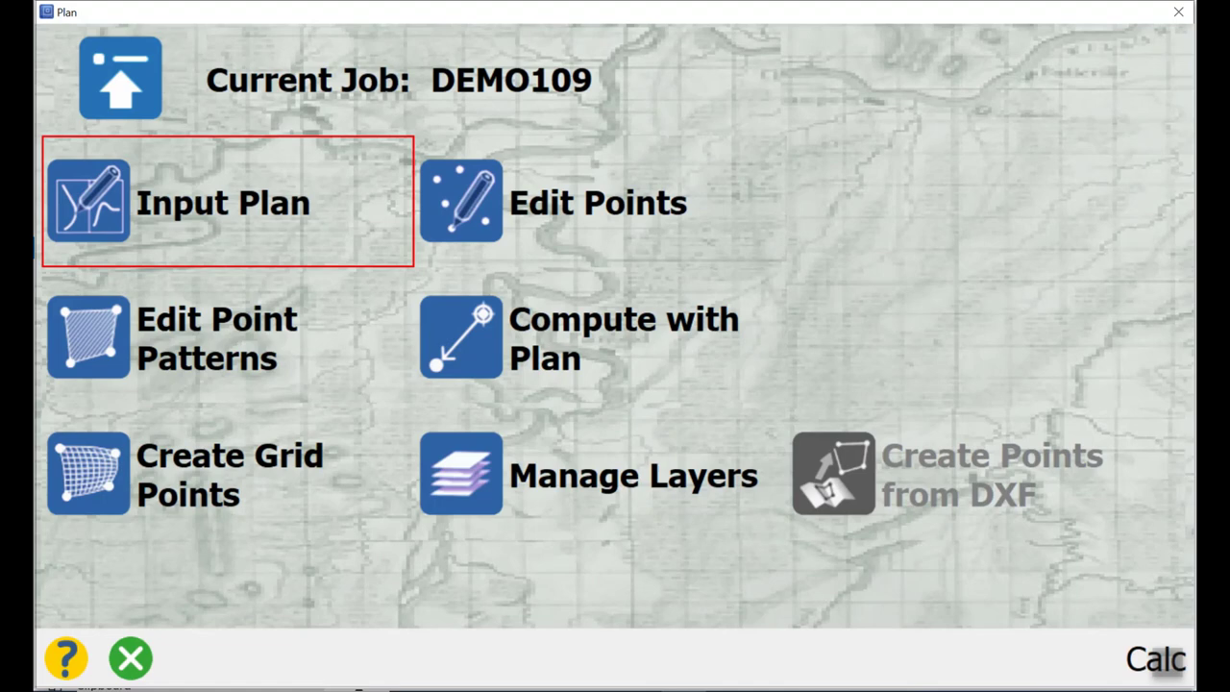
{"action": "key", "text": "Escape"}
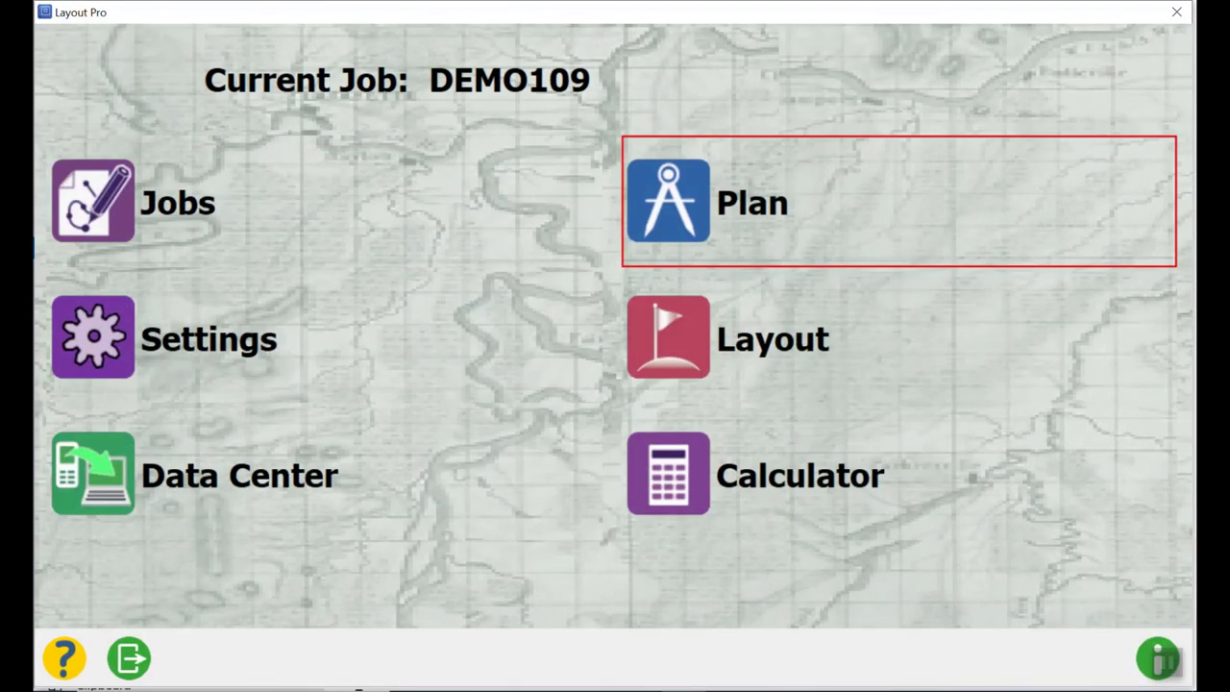
{"action": "left_click", "coordinate": [212, 475]}
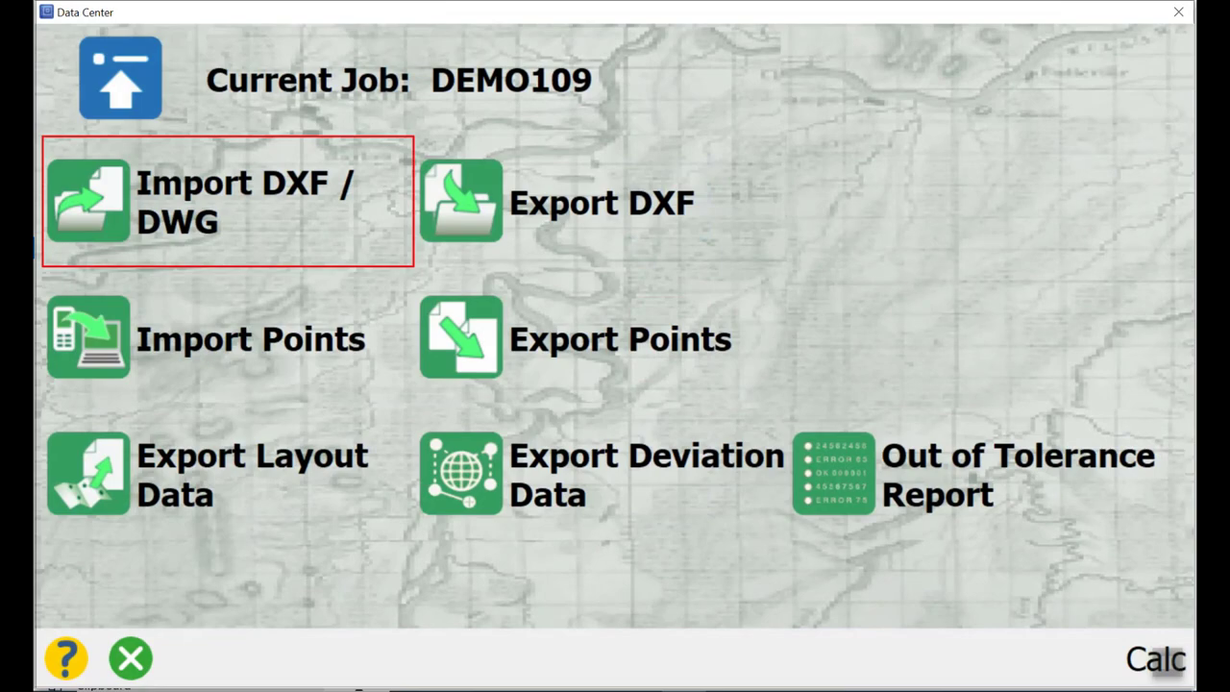
{"action": "left_click", "coordinate": [227, 201]}
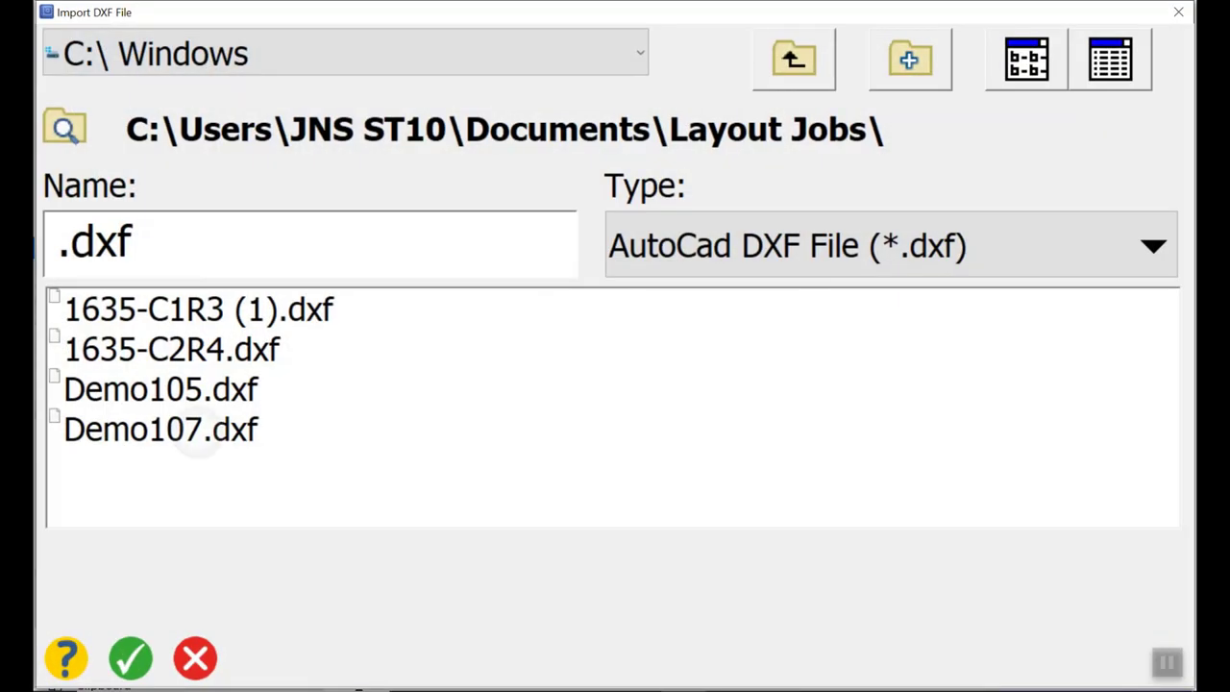
{"action": "left_click", "coordinate": [194, 435]}
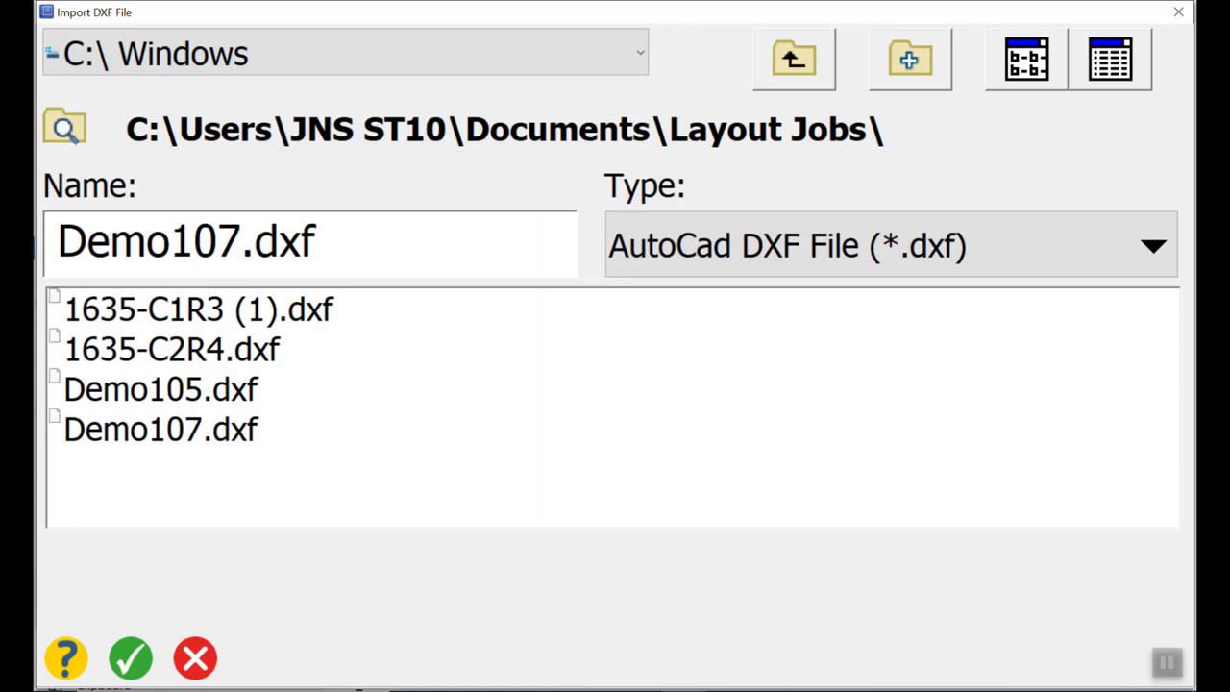
{"action": "key", "text": "Return"}
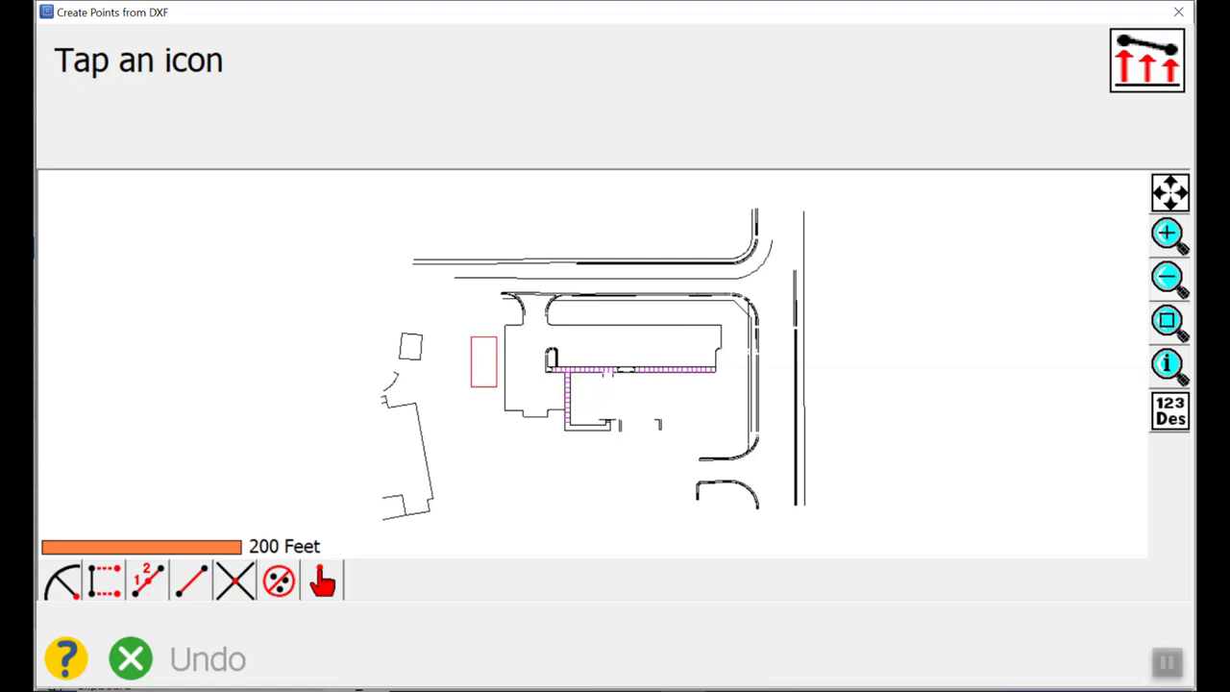
Step: Create a radius point at the centre of the curb arc on the west side of the driveway entrance, using its parent layer
{"action": "scroll", "coordinate": [595, 389], "scroll_direction": "up", "scroll_amount": 3}
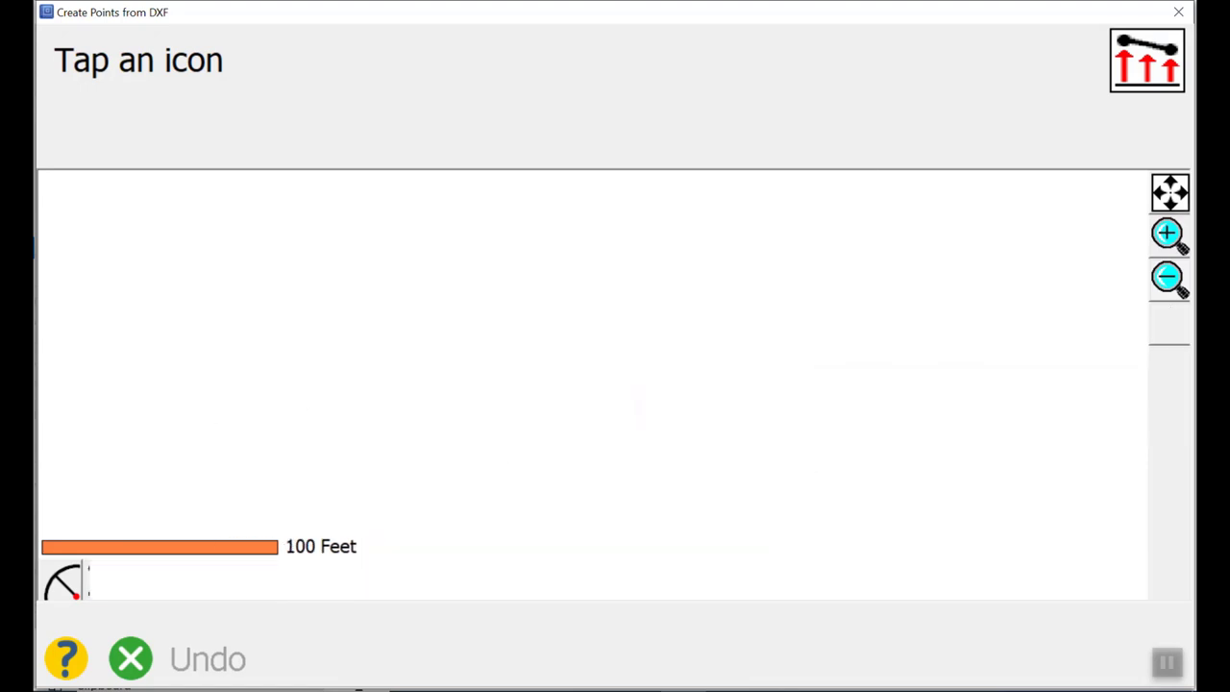
{"action": "left_click_drag", "start_coordinate": [559, 319], "coordinate": [616, 412]}
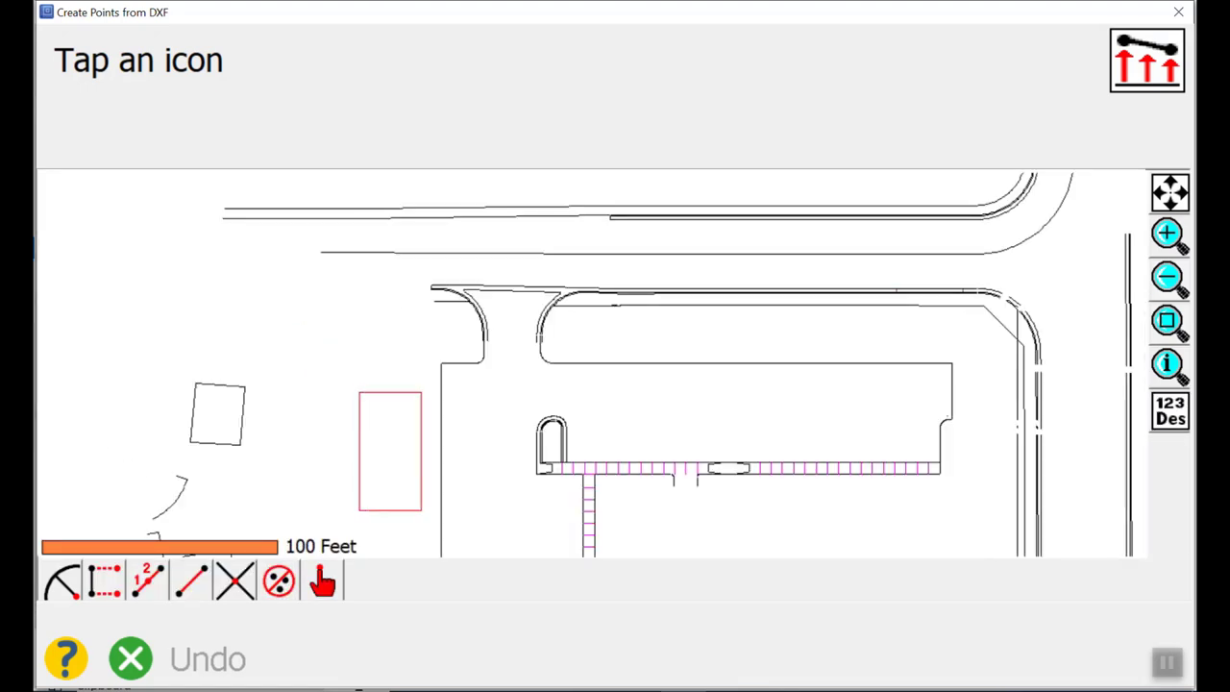
{"action": "scroll", "coordinate": [594, 365], "scroll_direction": "up", "scroll_amount": 1}
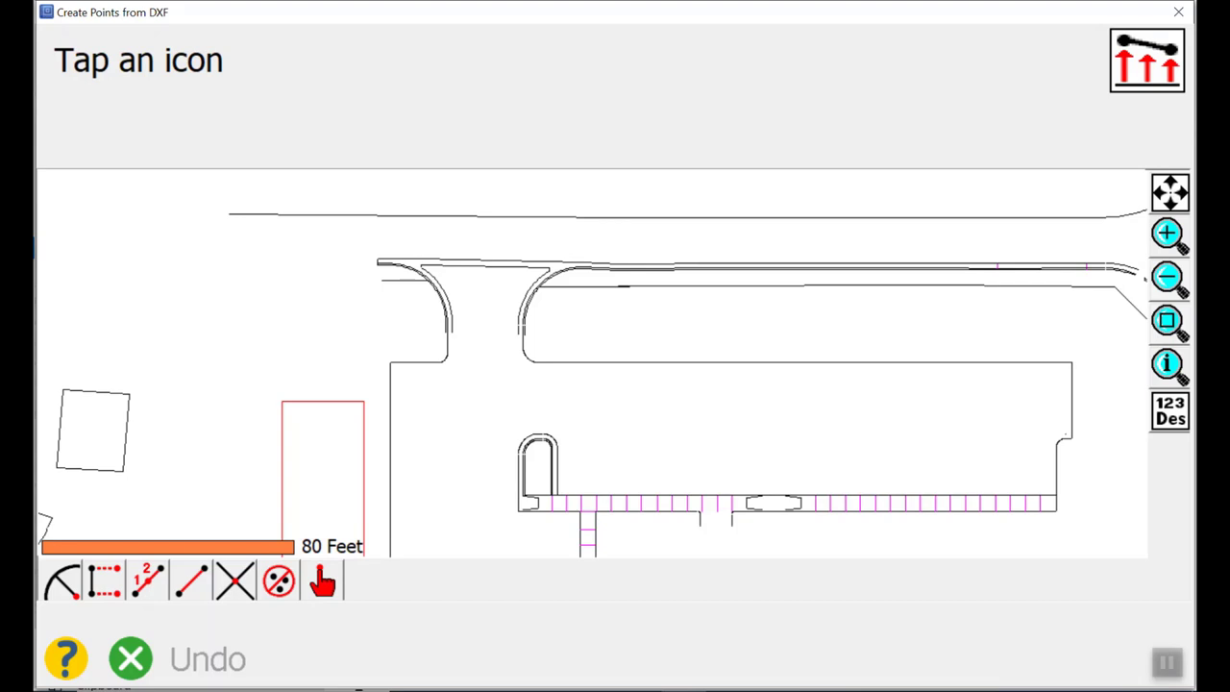
{"action": "left_click", "coordinate": [63, 581]}
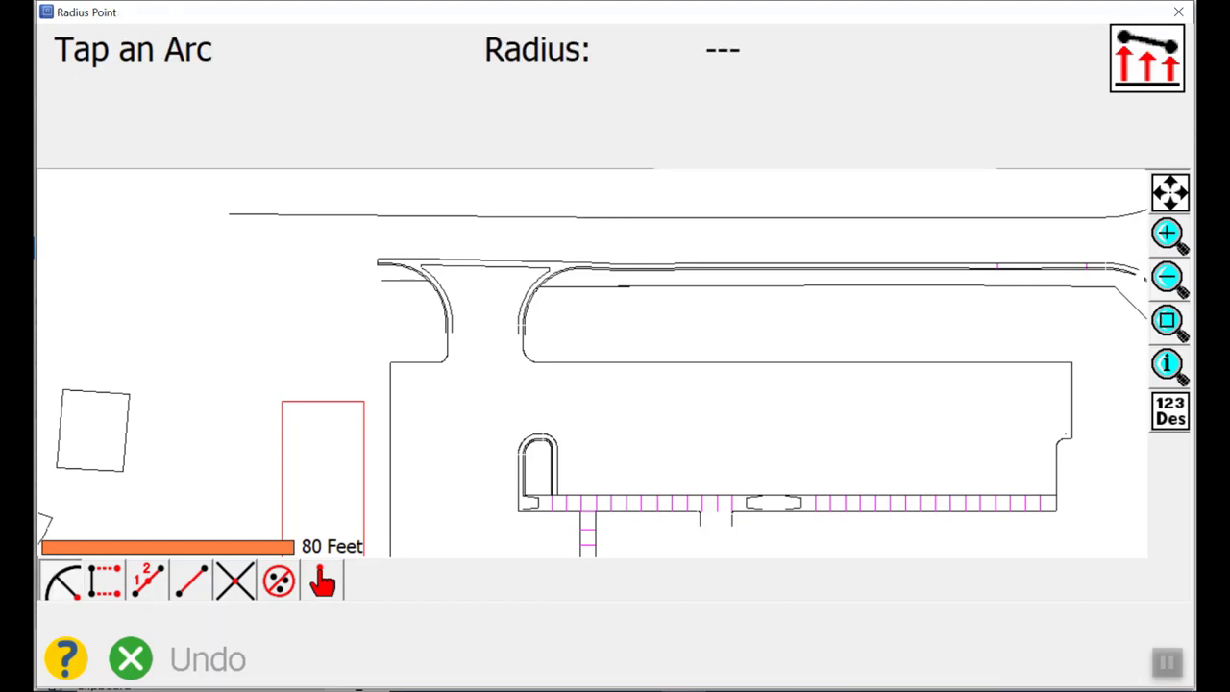
{"action": "left_click", "coordinate": [435, 293]}
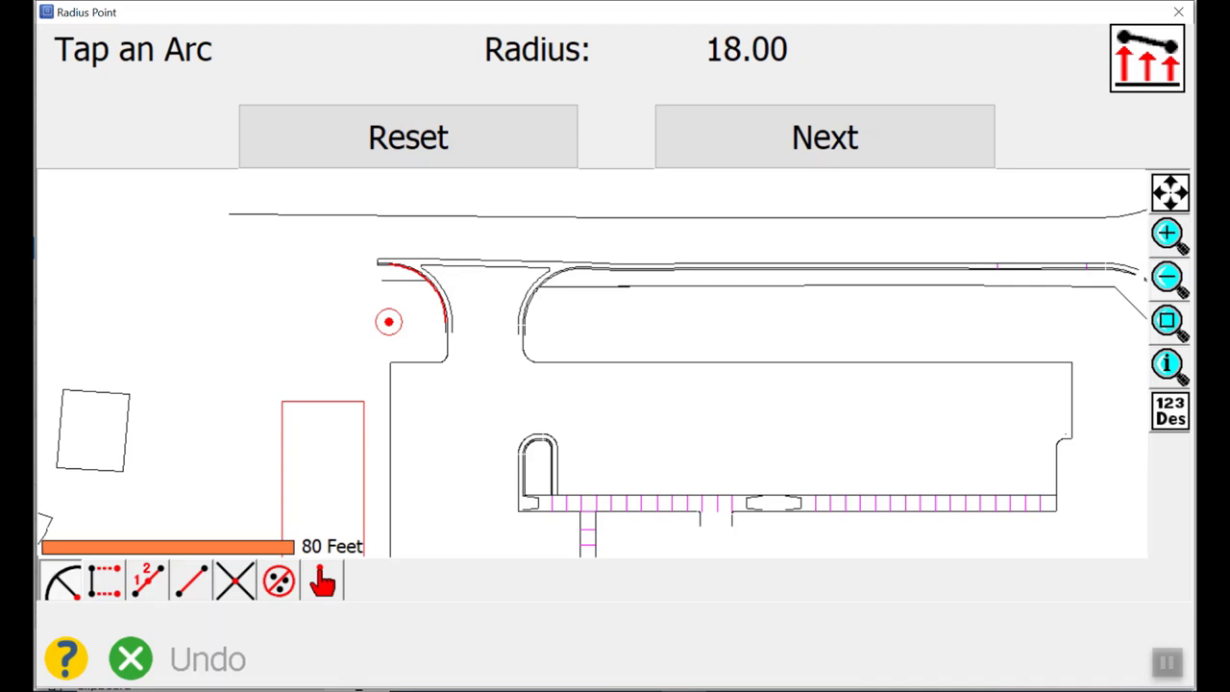
{"action": "left_click", "coordinate": [825, 137]}
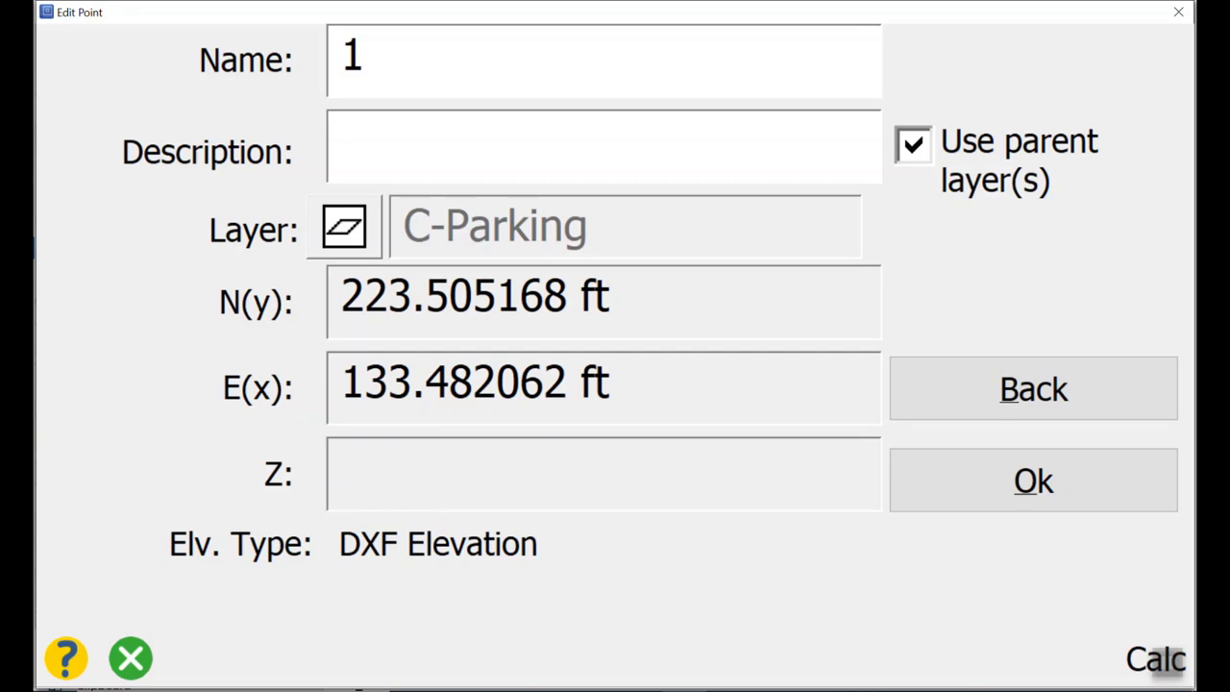
{"action": "left_click", "coordinate": [1055, 481]}
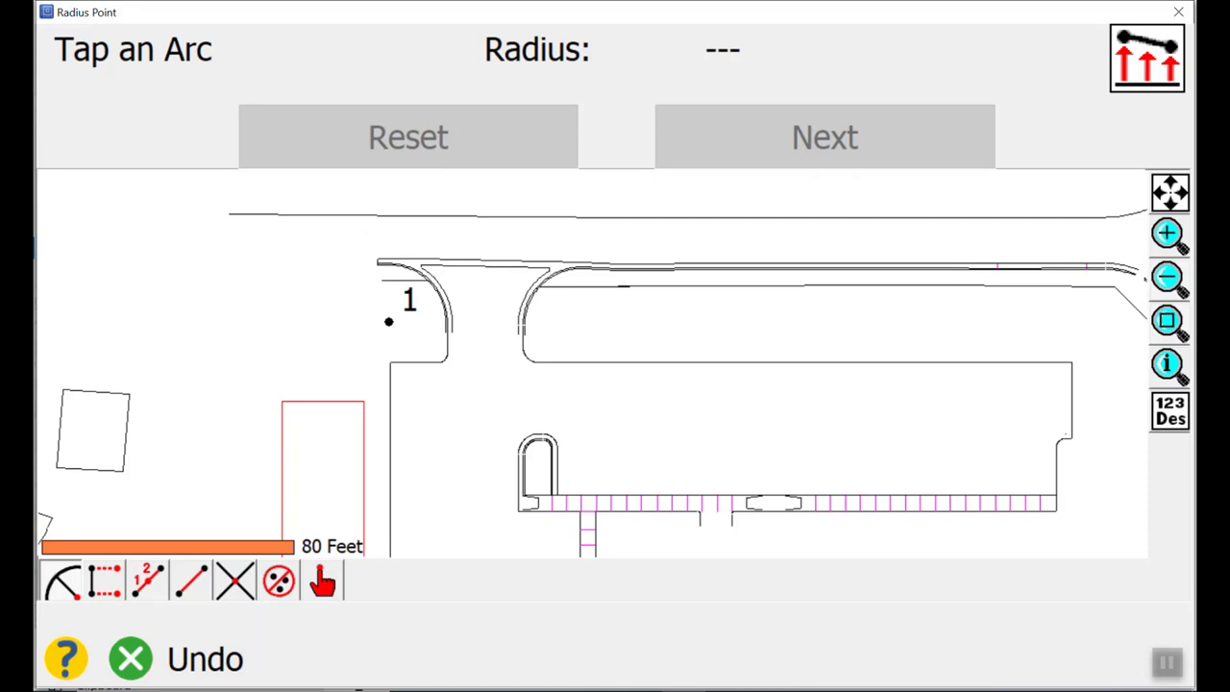
Step: Select the long northern parking edge east of the driveway for offset points and set the point interval to 3 ft
{"action": "left_click", "coordinate": [105, 581]}
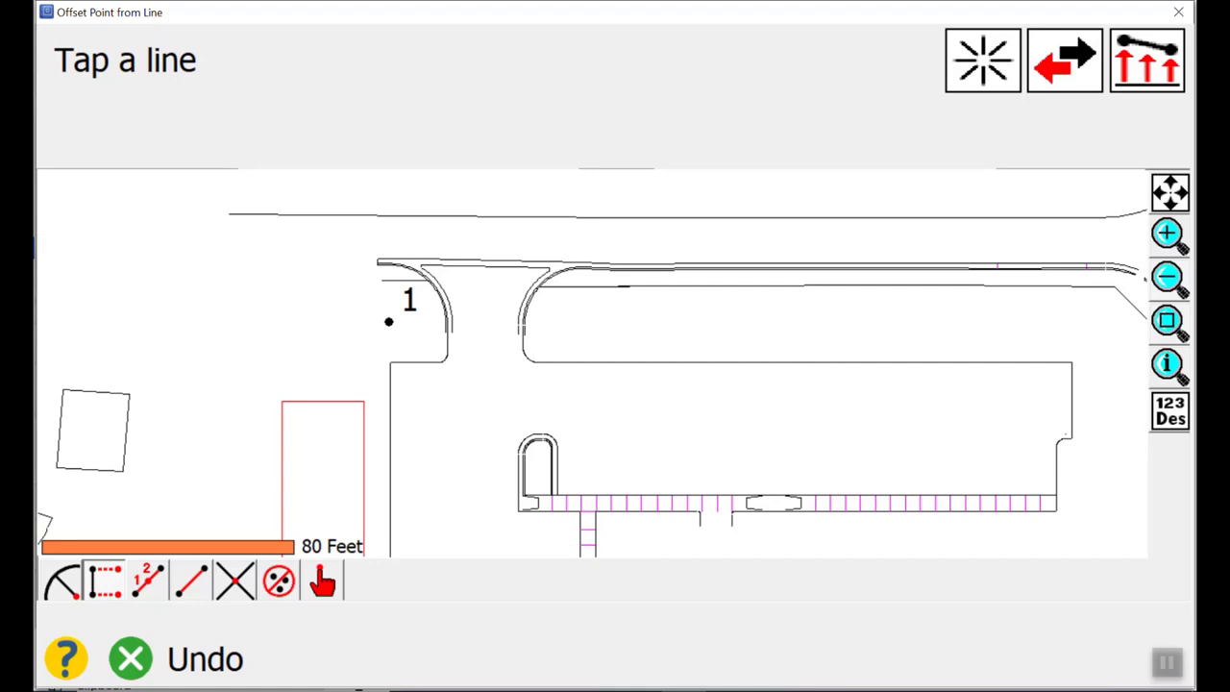
{"action": "left_click", "coordinate": [805, 362]}
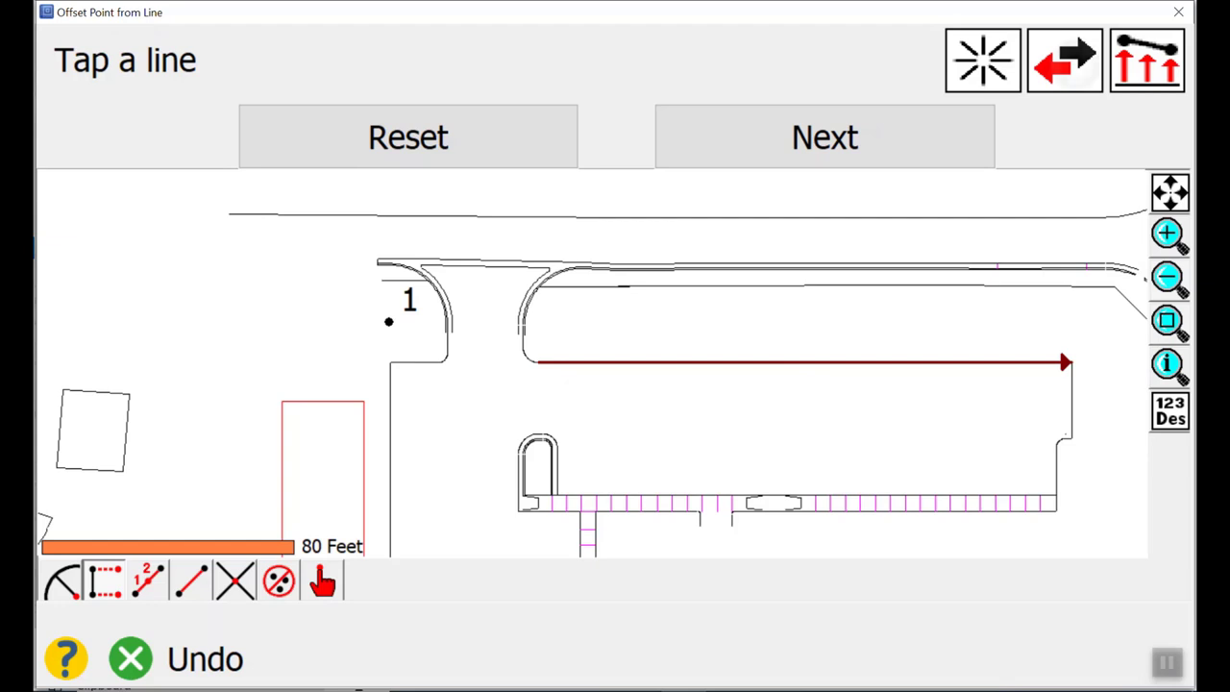
{"action": "left_click", "coordinate": [1065, 61]}
{"action": "left_click", "coordinate": [1065, 60]}
{"action": "left_click", "coordinate": [825, 137]}
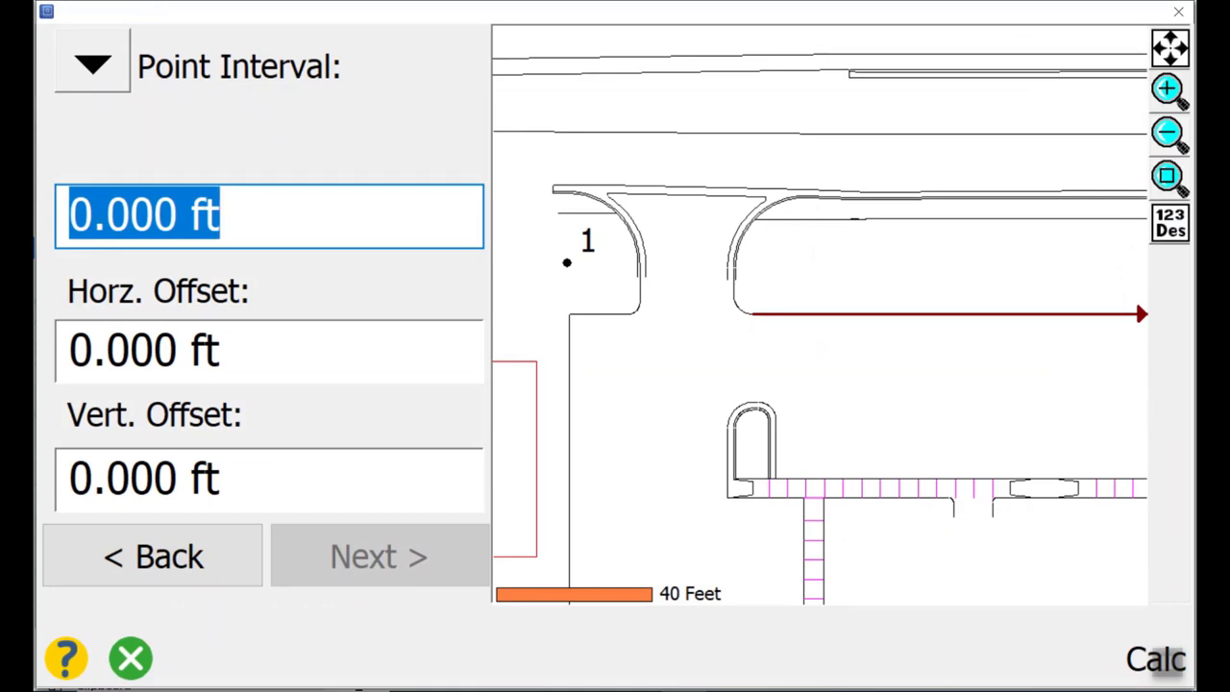
{"action": "left_click", "coordinate": [106, 215]}
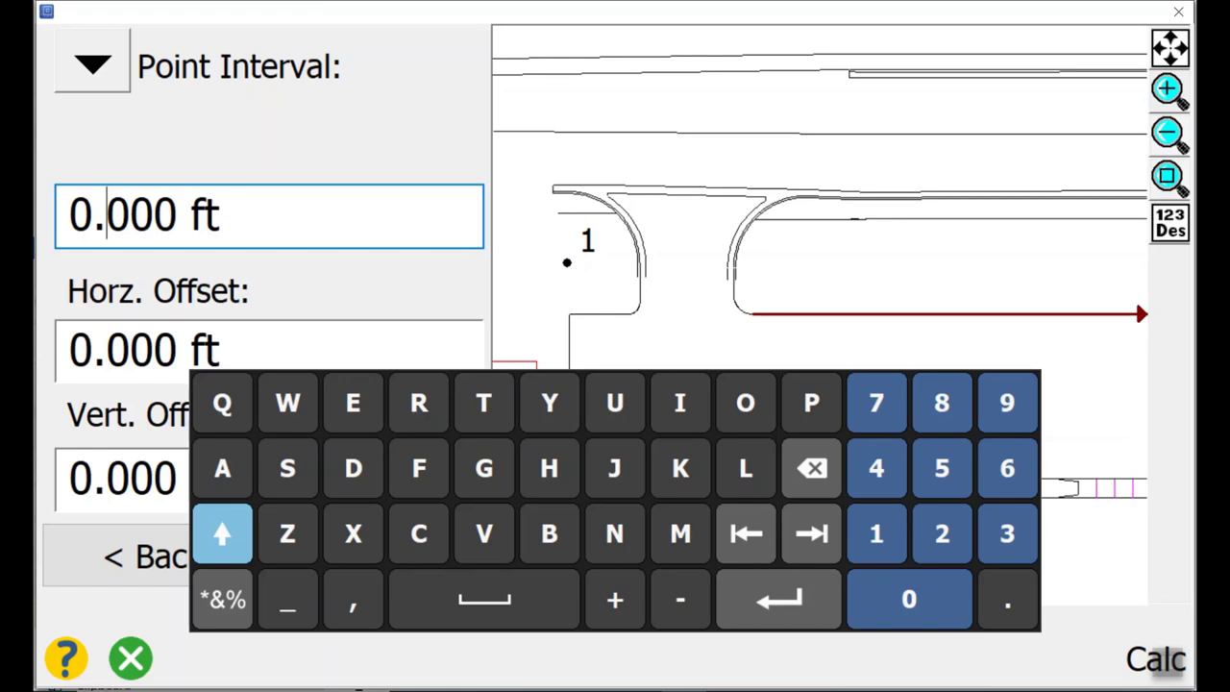
{"action": "left_click", "coordinate": [811, 534]}
{"action": "left_click", "coordinate": [811, 534]}
{"action": "left_click", "coordinate": [811, 535]}
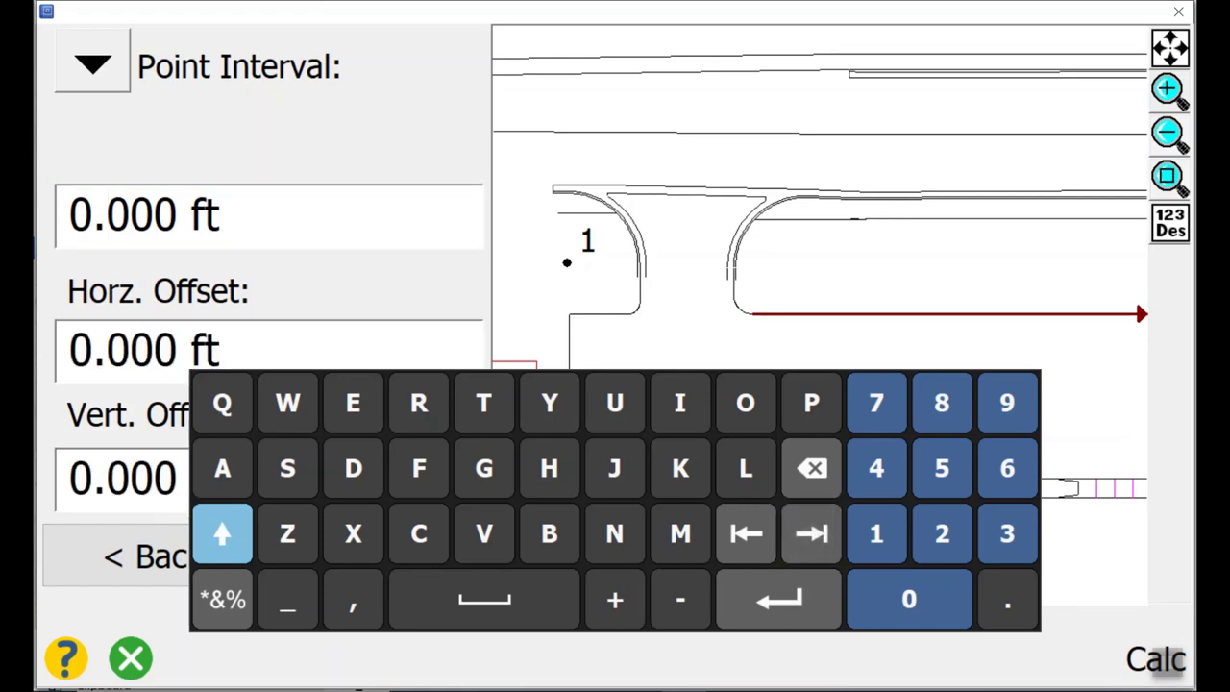
{"action": "left_click", "coordinate": [811, 534]}
{"action": "left_click", "coordinate": [1007, 534]}
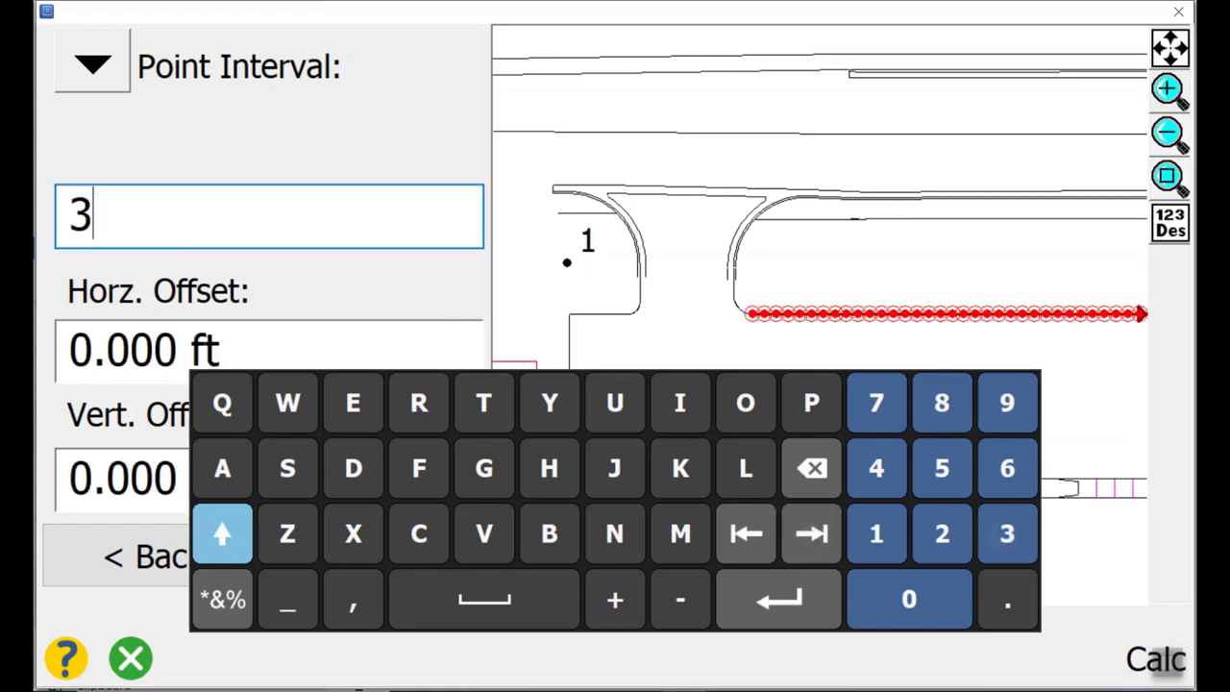
Step: Set the horizontal offset to 2 ft and create the offset points along the selected parking edge
{"action": "left_click", "coordinate": [106, 351]}
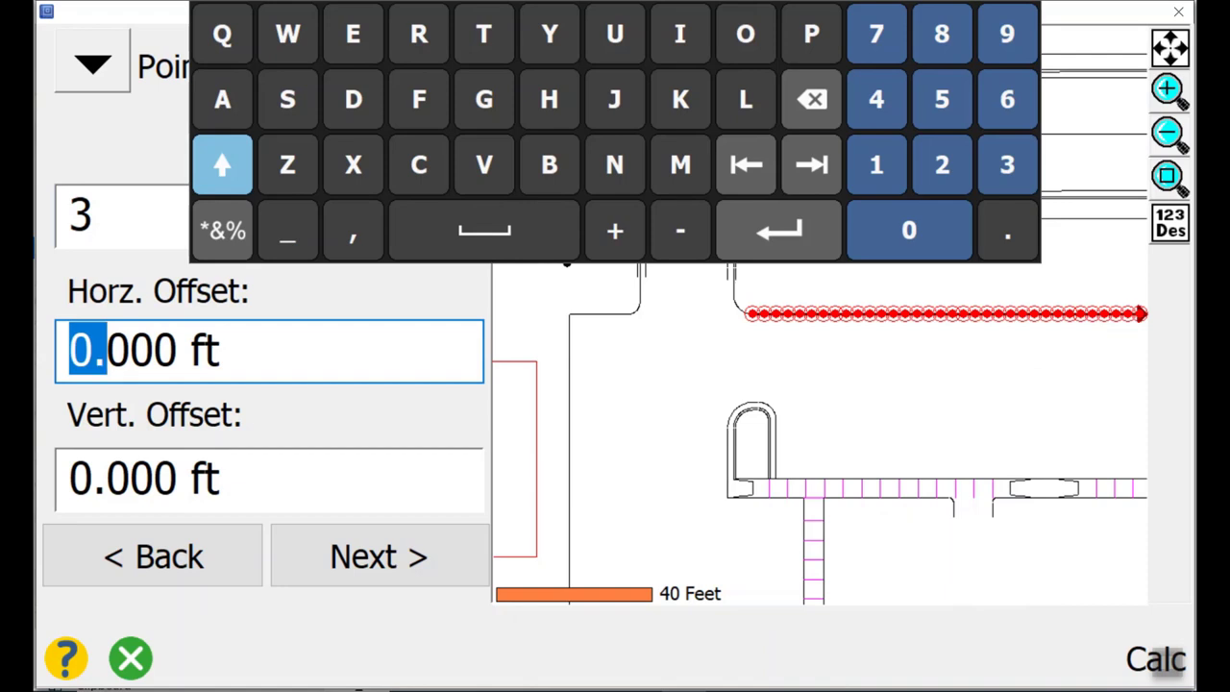
{"action": "left_click", "coordinate": [77, 354]}
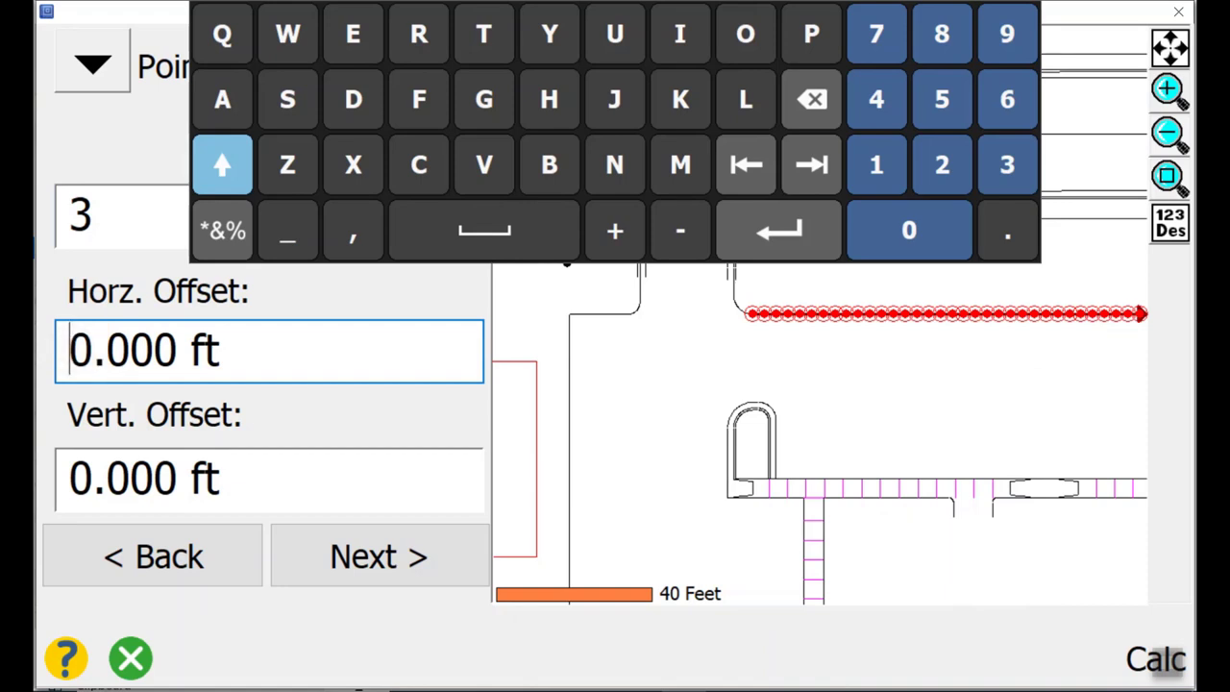
{"action": "left_click", "coordinate": [94, 353]}
{"action": "key", "text": "BackSpace"}
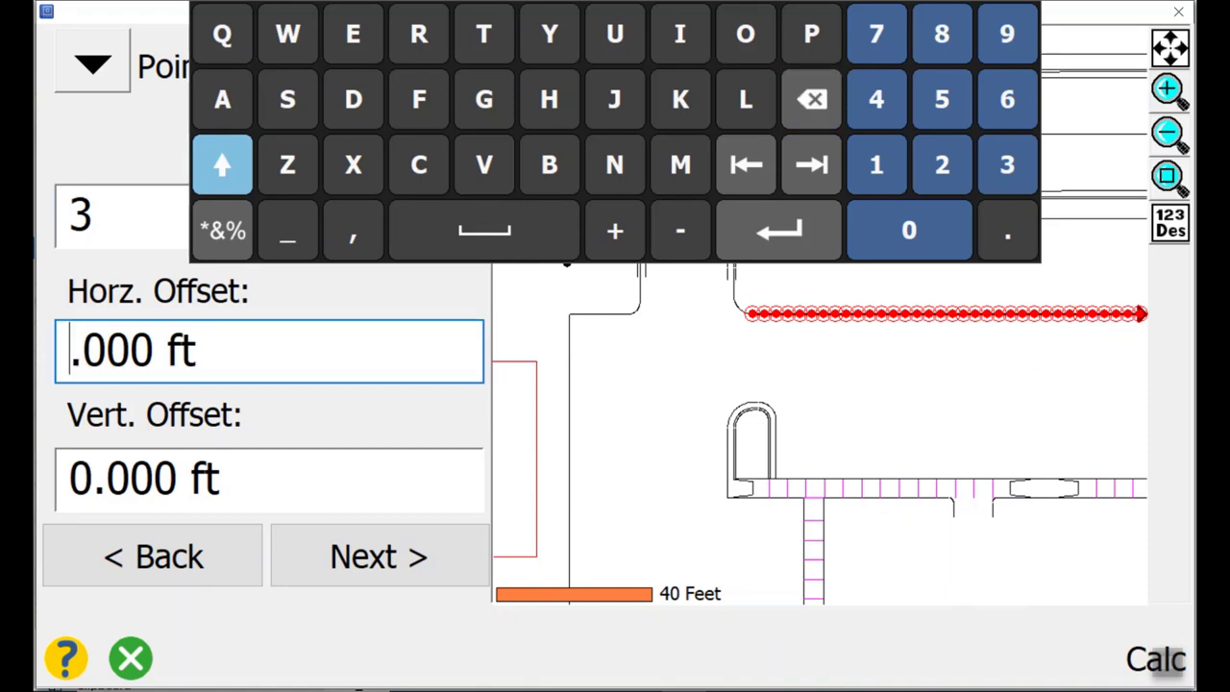
{"action": "type", "text": "2"}
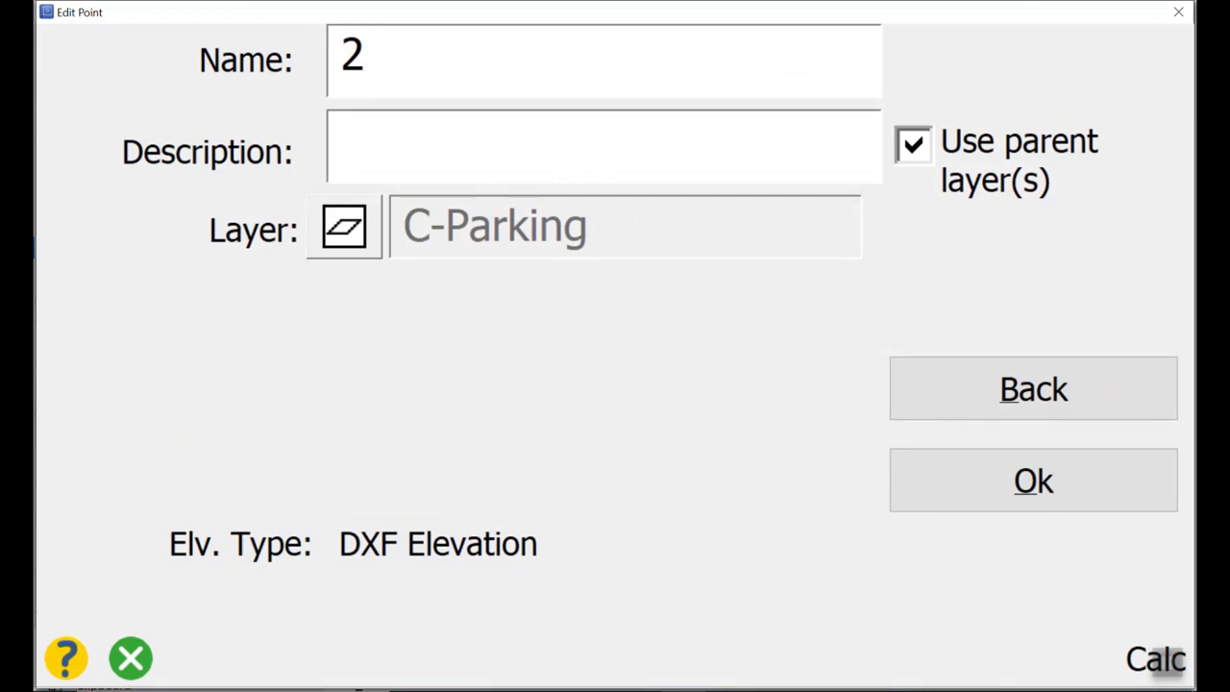
{"action": "key", "text": "Return"}
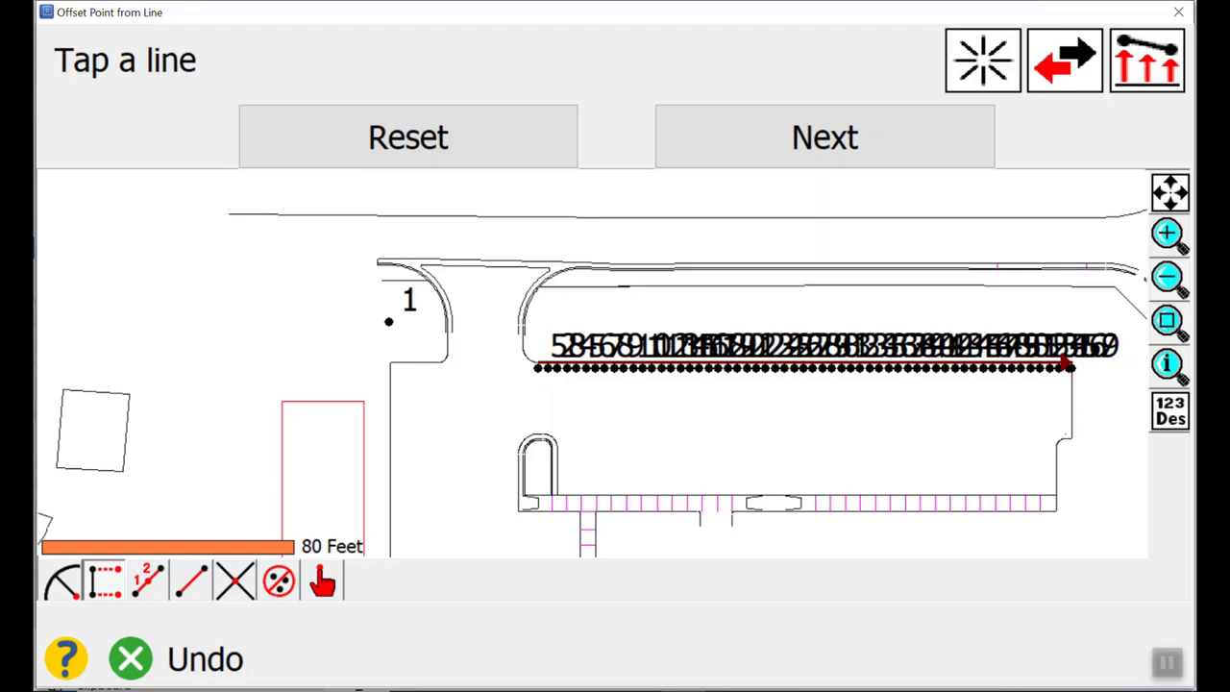
Step: Subdivide the long vertical parking edge beside the red rectangle into 2 segments and create points at the divisions
{"action": "left_click_drag", "start_coordinate": [595, 432], "coordinate": [656, 261]}
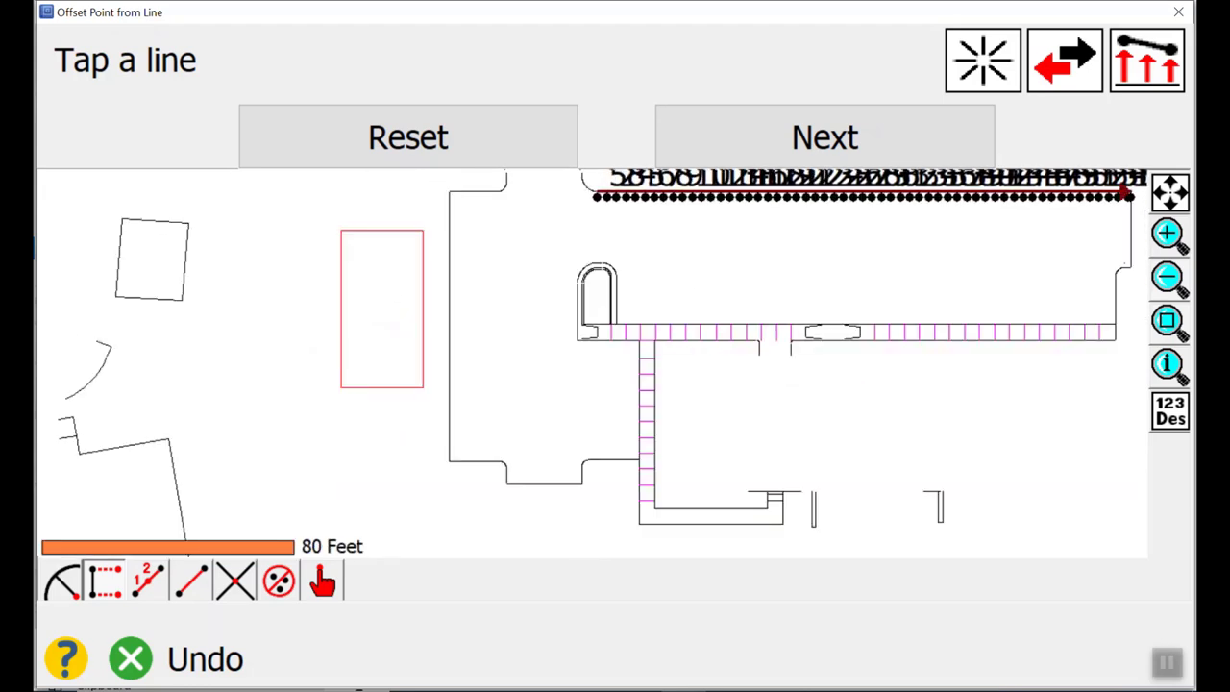
{"action": "left_click", "coordinate": [148, 581]}
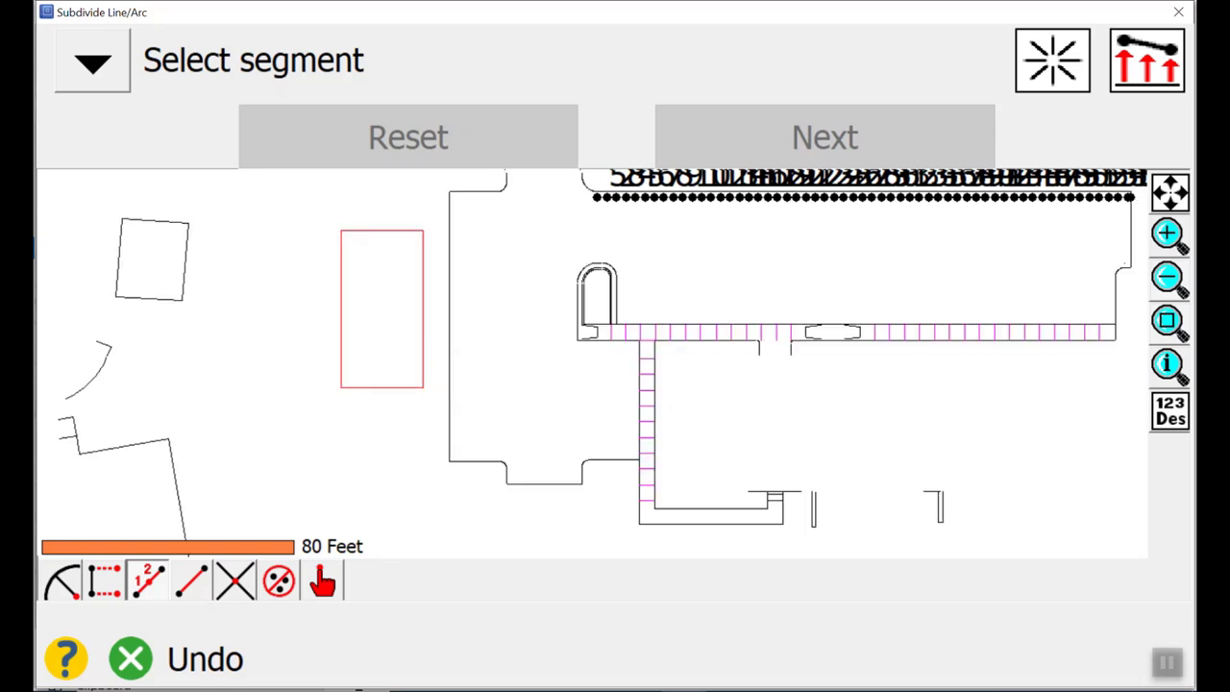
{"action": "left_click", "coordinate": [449, 351]}
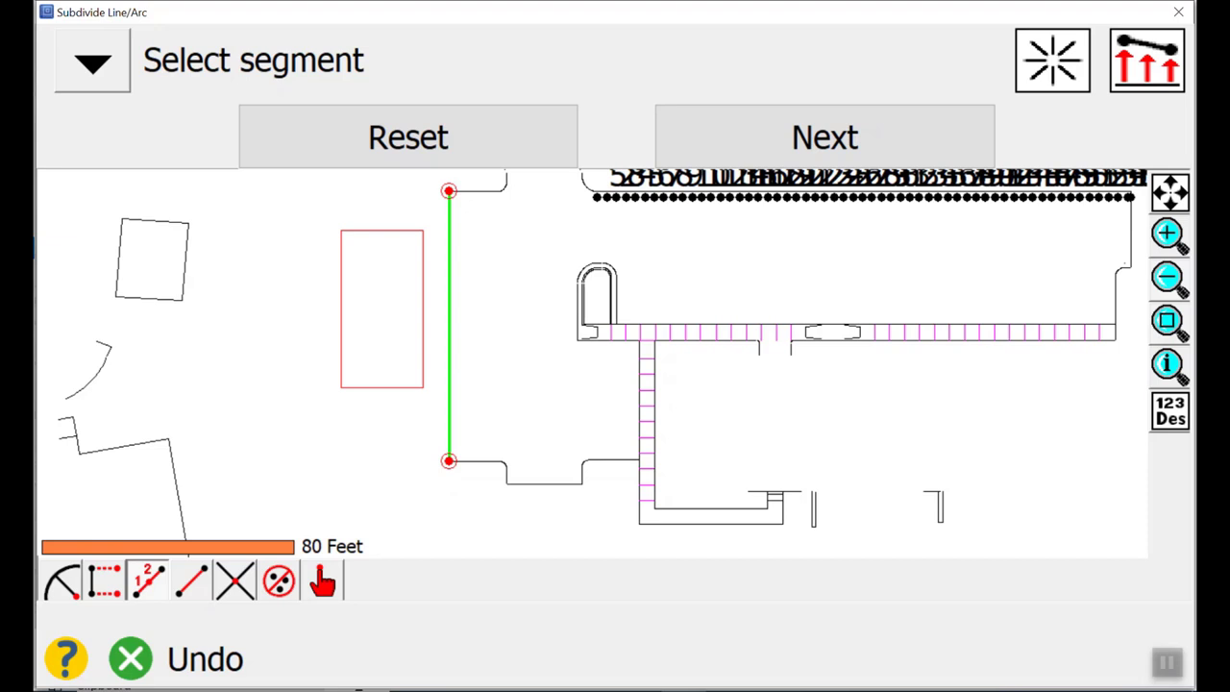
{"action": "left_click", "coordinate": [825, 138]}
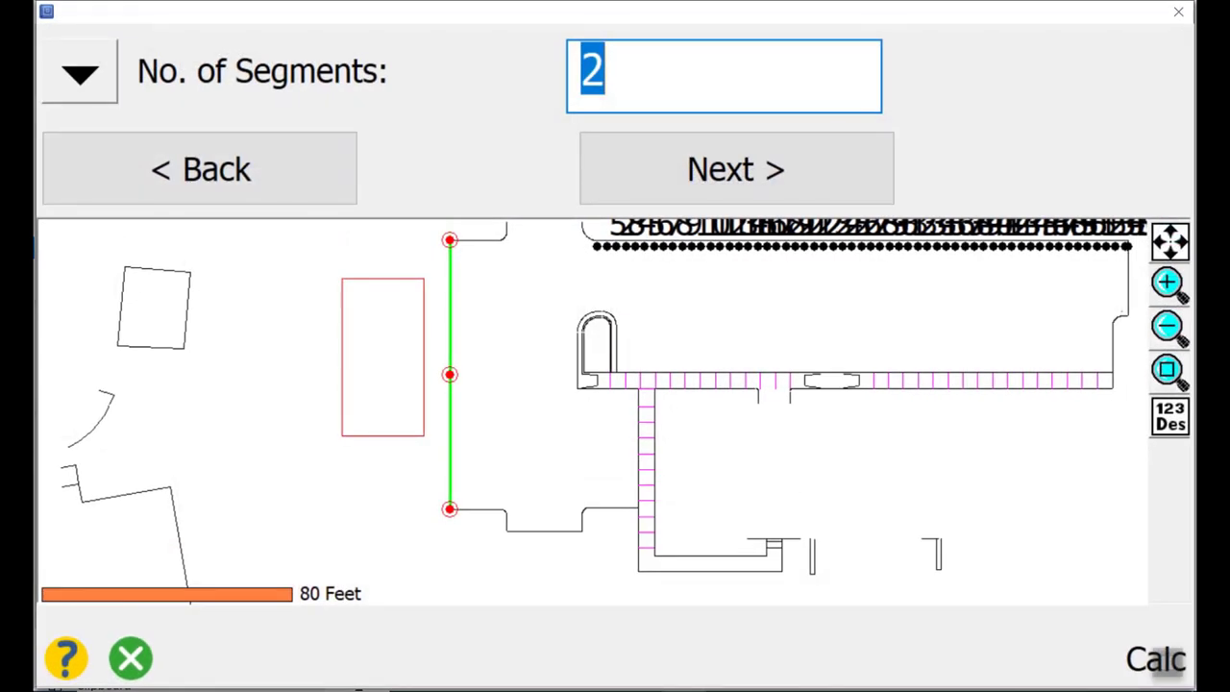
{"action": "key", "text": "Return"}
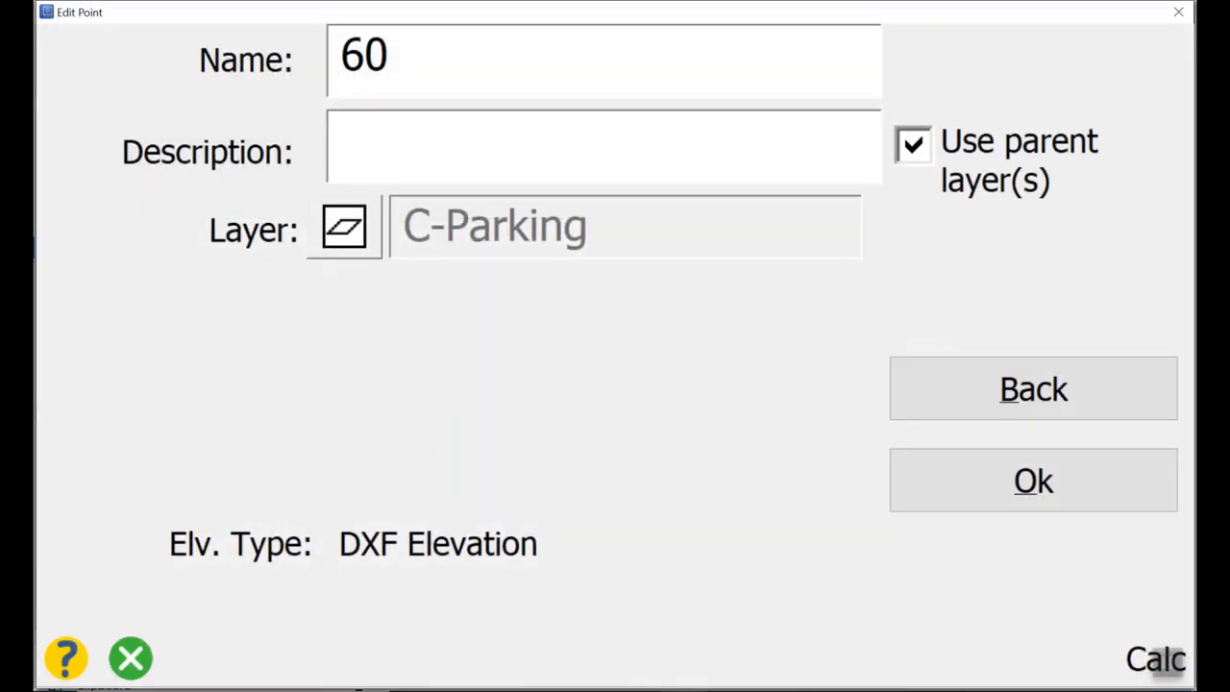
{"action": "key", "text": "Return"}
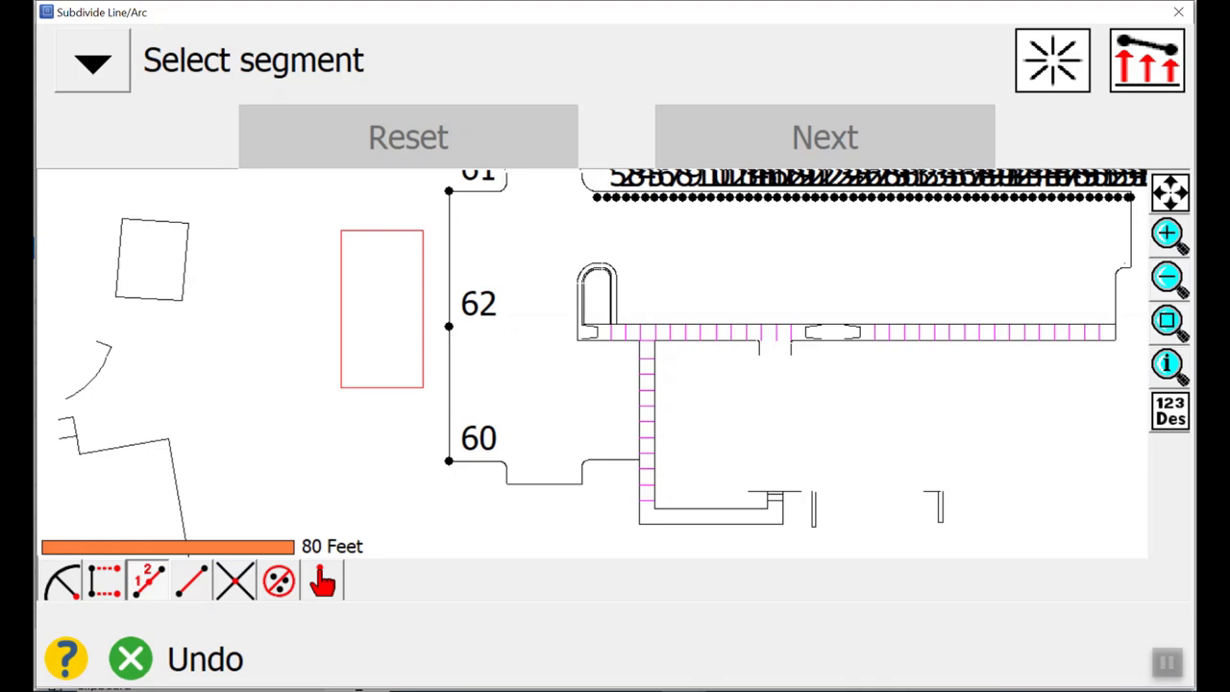
Step: Create points at both ends of the lower horizontal line below the vertical striped walkway, using the parent layer
{"action": "left_click", "coordinate": [192, 581]}
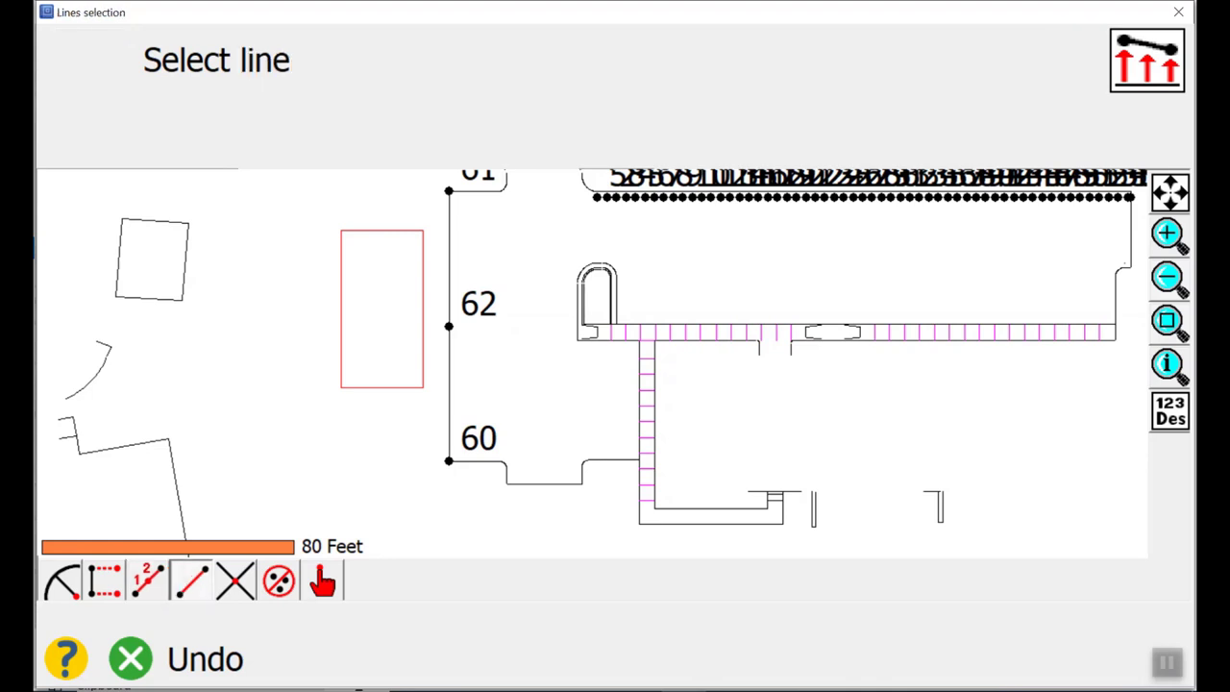
{"action": "left_click", "coordinate": [711, 524]}
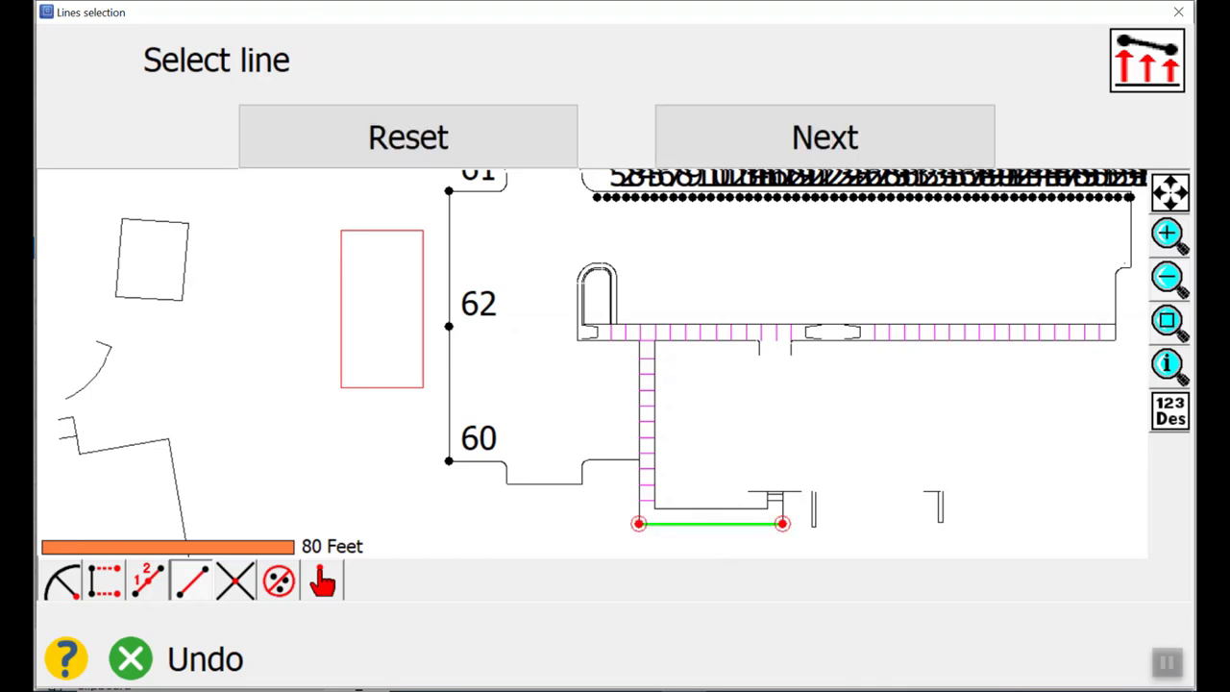
{"action": "left_click", "coordinate": [842, 139]}
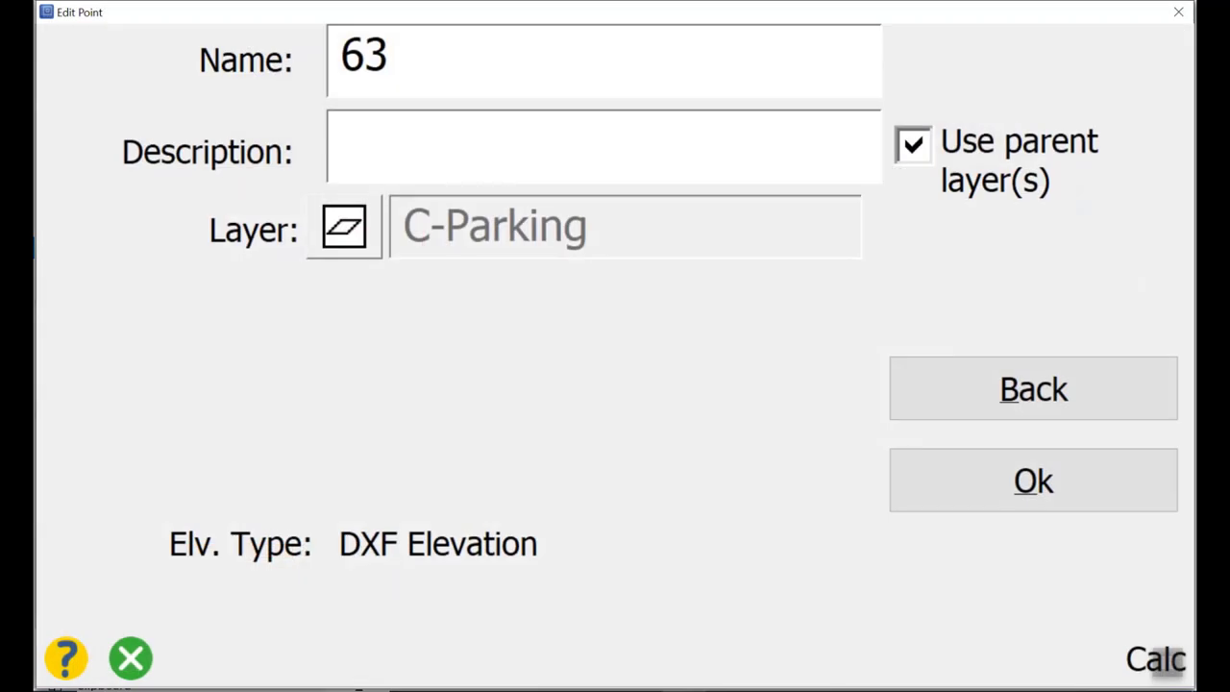
{"action": "left_click", "coordinate": [1033, 480]}
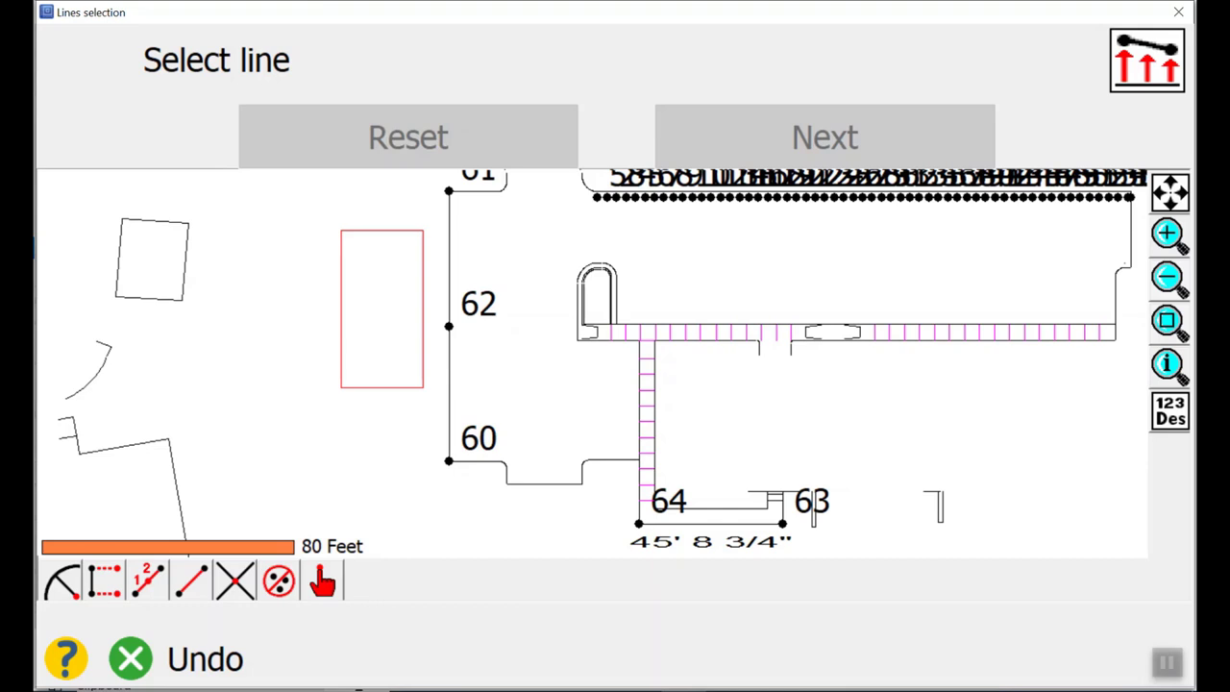
Step: Create an intersection point where the long vertical parking edge meets the short horizontal edge at its northern end, using the parent layer
{"action": "left_click", "coordinate": [235, 582]}
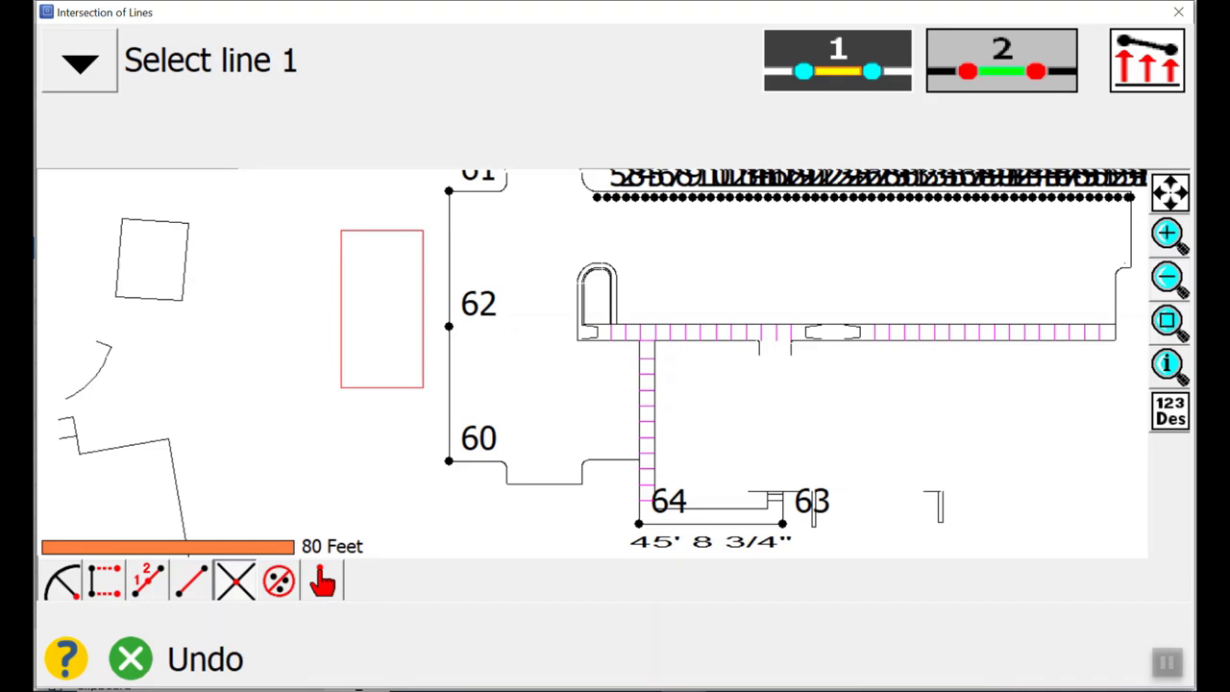
{"action": "left_click_drag", "start_coordinate": [702, 269], "coordinate": [688, 382]}
{"action": "left_click", "coordinate": [437, 429]}
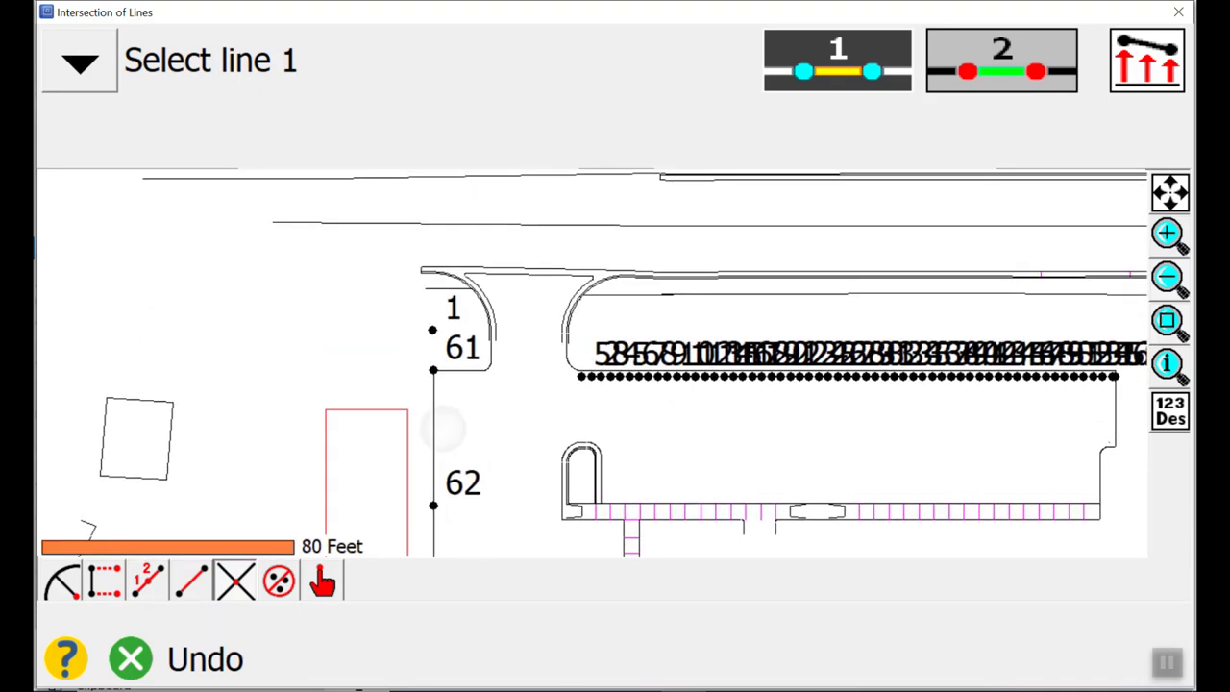
{"action": "left_click", "coordinate": [458, 370]}
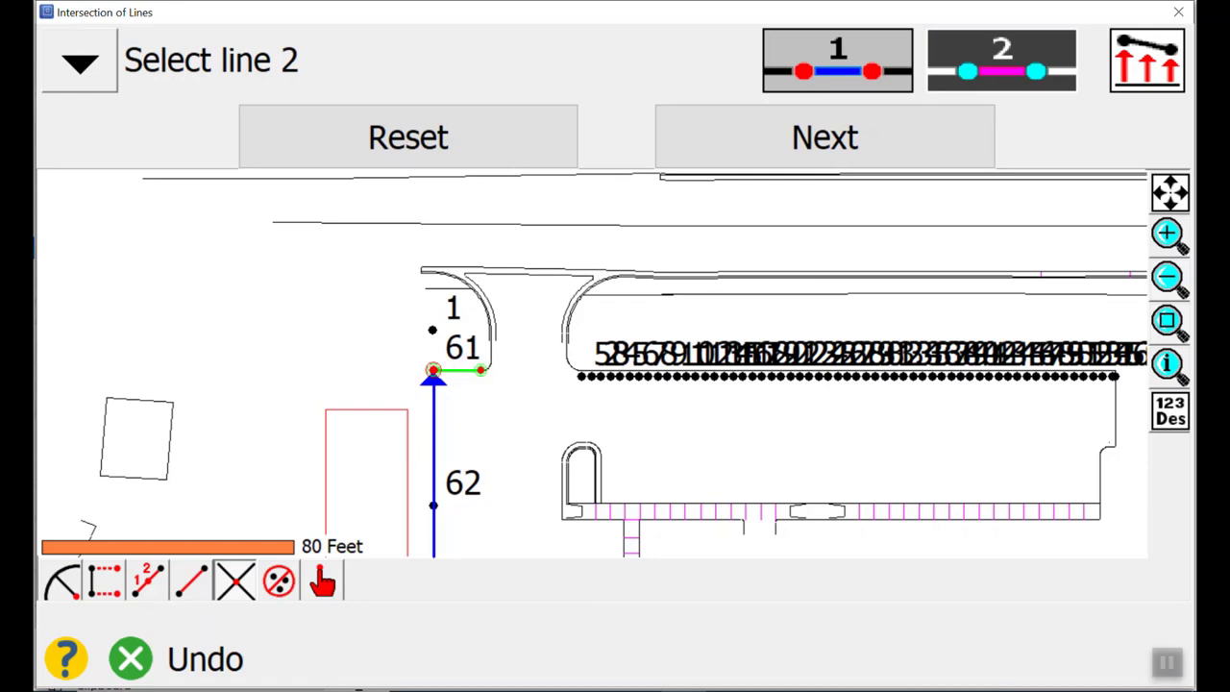
{"action": "left_click", "coordinate": [836, 138]}
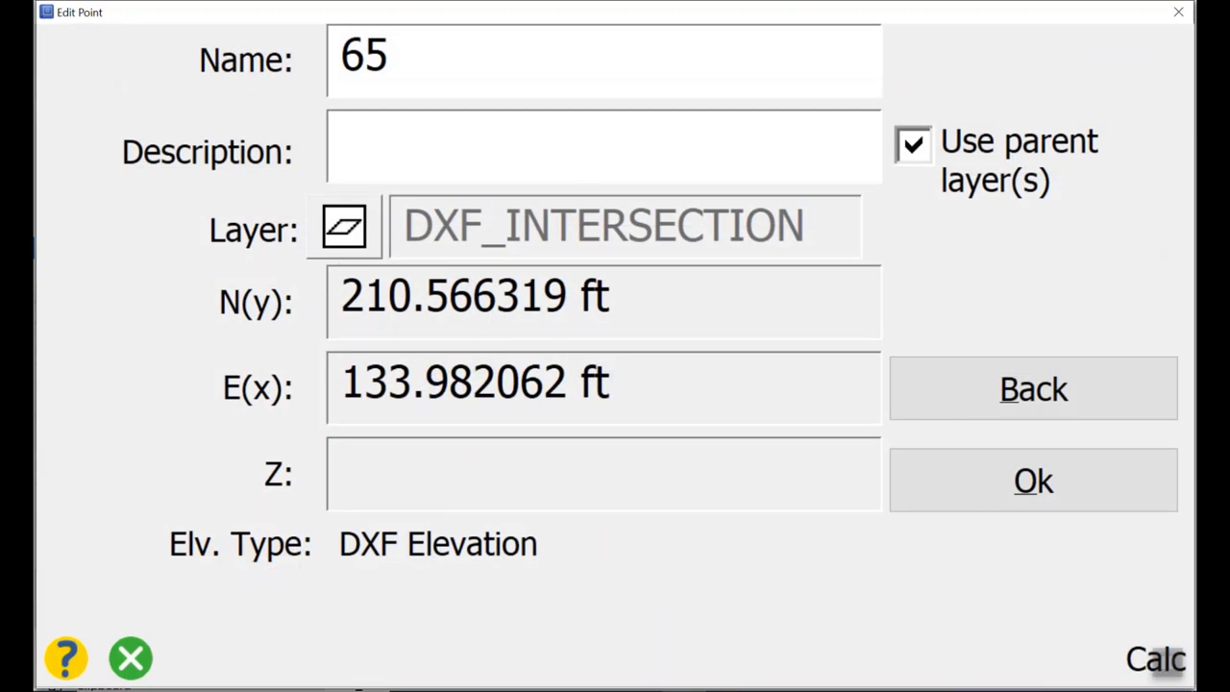
{"action": "left_click", "coordinate": [1033, 480]}
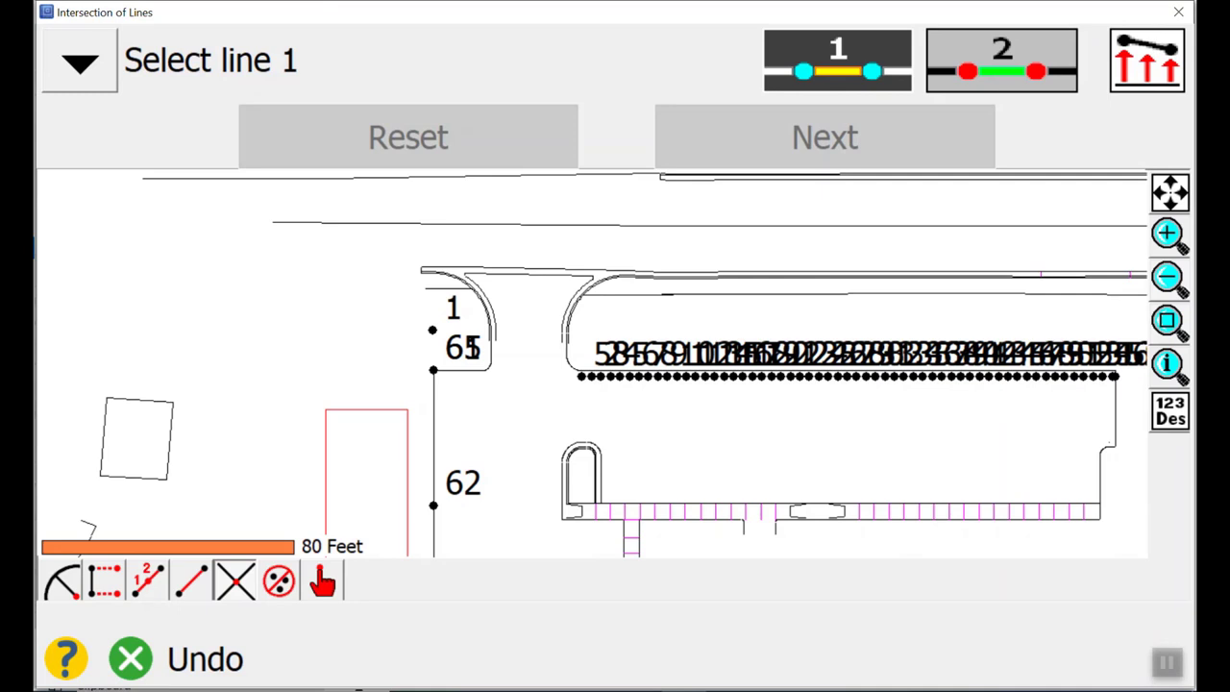
Step: Pick a free point midway along the east edge of the red rectangle with Free Point Pick
{"action": "left_click_drag", "start_coordinate": [763, 467], "coordinate": [700, 309]}
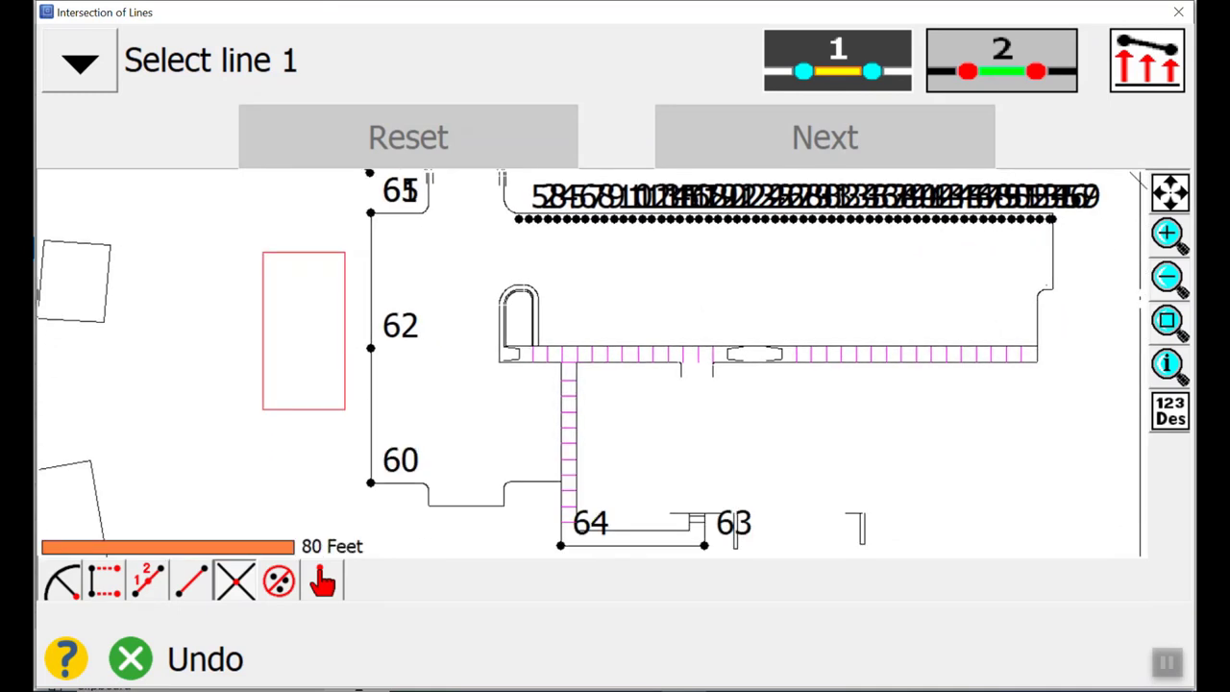
{"action": "left_click", "coordinate": [323, 581]}
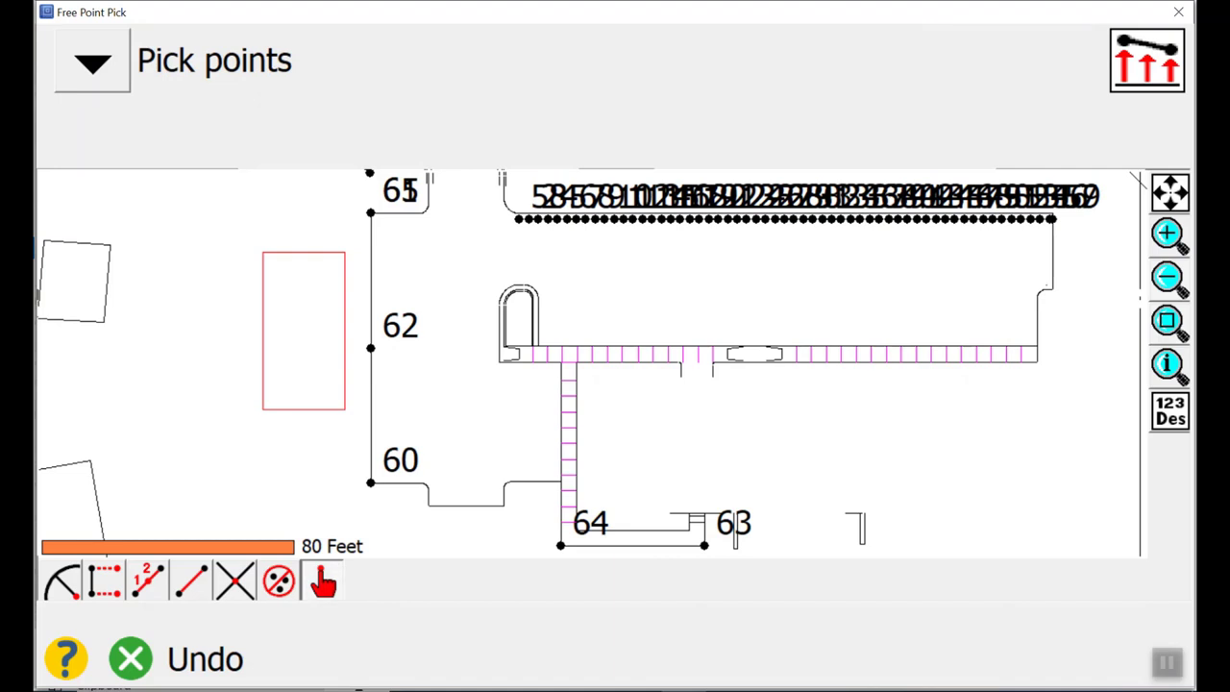
{"action": "left_click", "coordinate": [467, 522]}
{"action": "left_click", "coordinate": [457, 490]}
{"action": "left_click", "coordinate": [453, 503]}
{"action": "scroll", "coordinate": [377, 399], "scroll_direction": "up", "scroll_amount": 1}
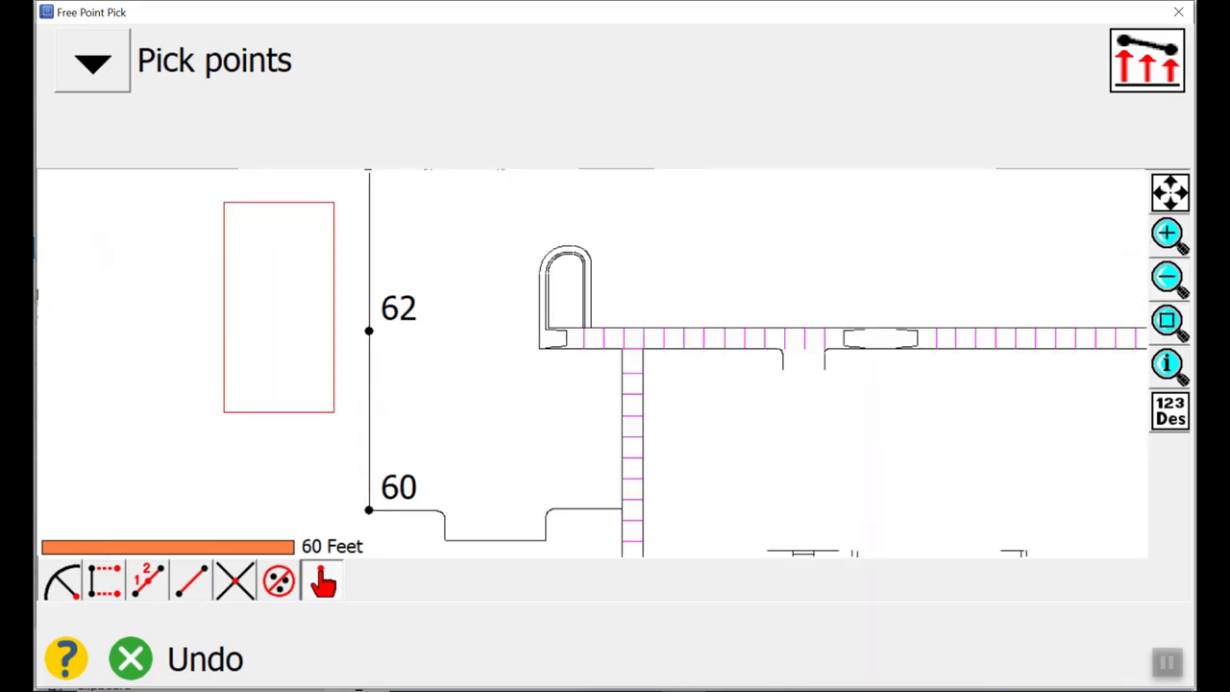
{"action": "left_click", "coordinate": [365, 472]}
{"action": "left_click", "coordinate": [333, 308]}
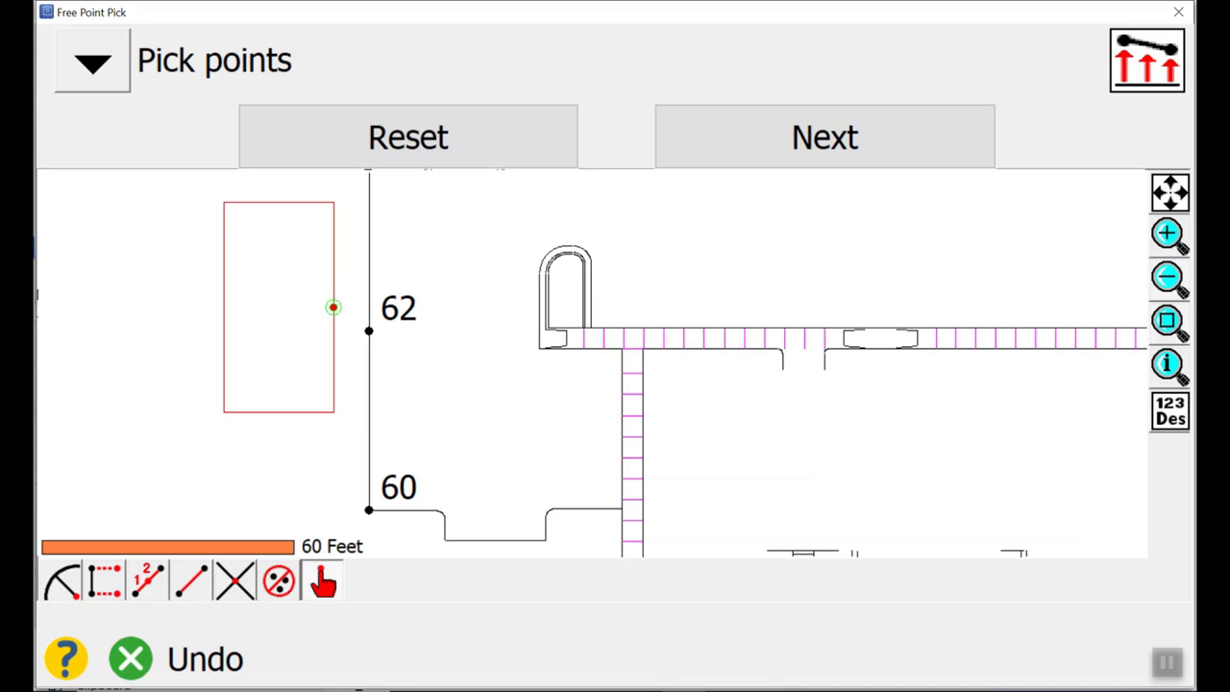
Step: Start the Delete Stakeout Points tool for removing created layout points
{"action": "left_click", "coordinate": [278, 581]}
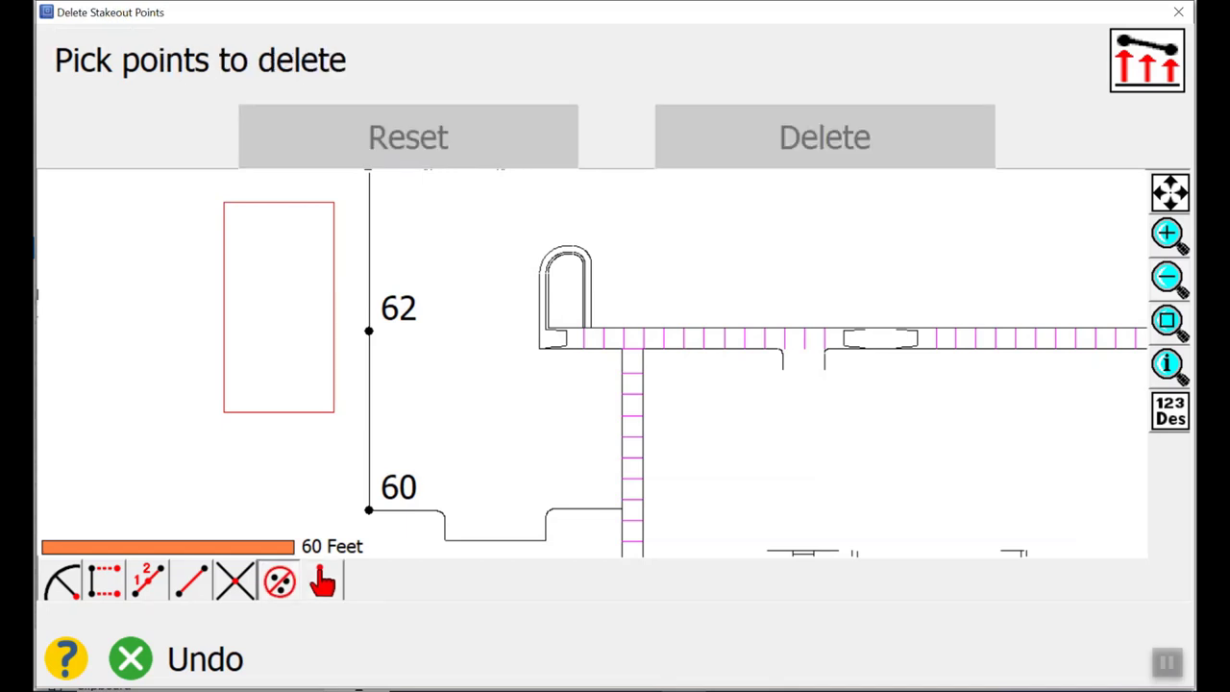